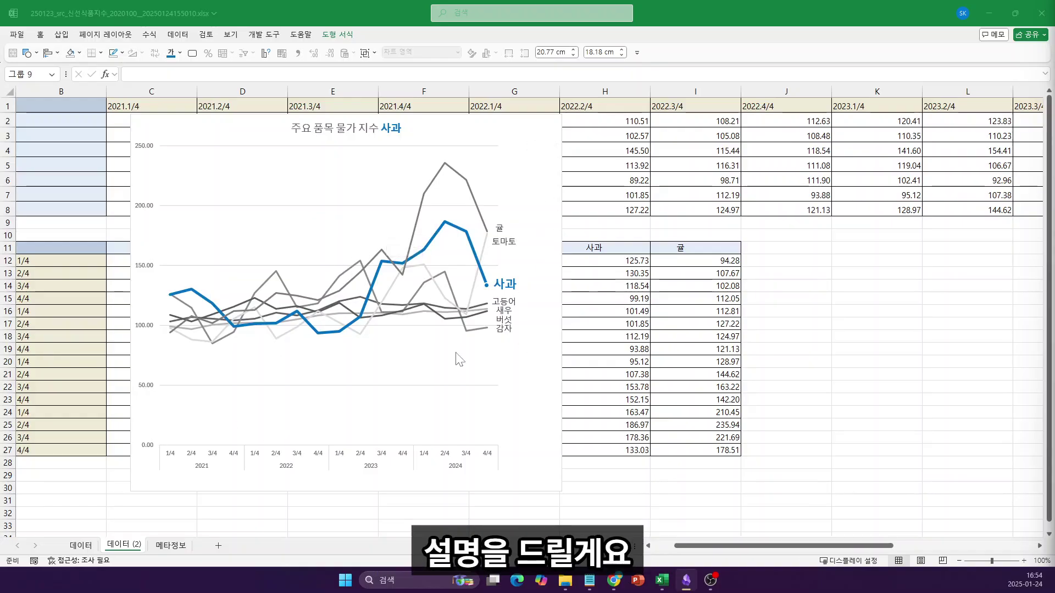
- On the 데이터 sheet, apply the first gallery chart style to the 주요 품목 물가 지수 line chart
{"action": "left_click", "coordinate": [156, 258]}
{"action": "left_click", "coordinate": [81, 546]}
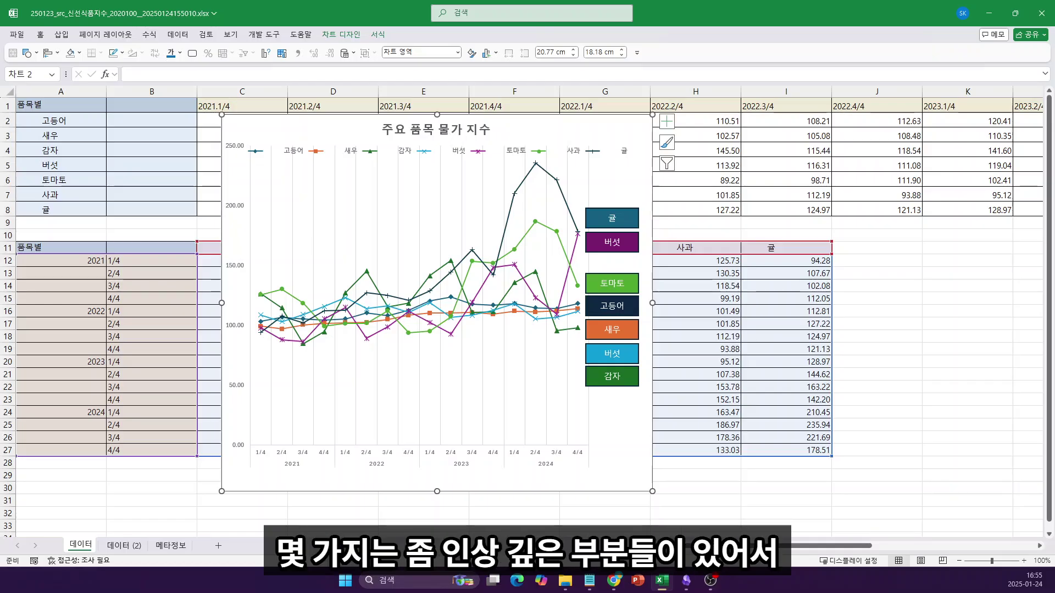
{"action": "key", "text": "alt+Tab"}
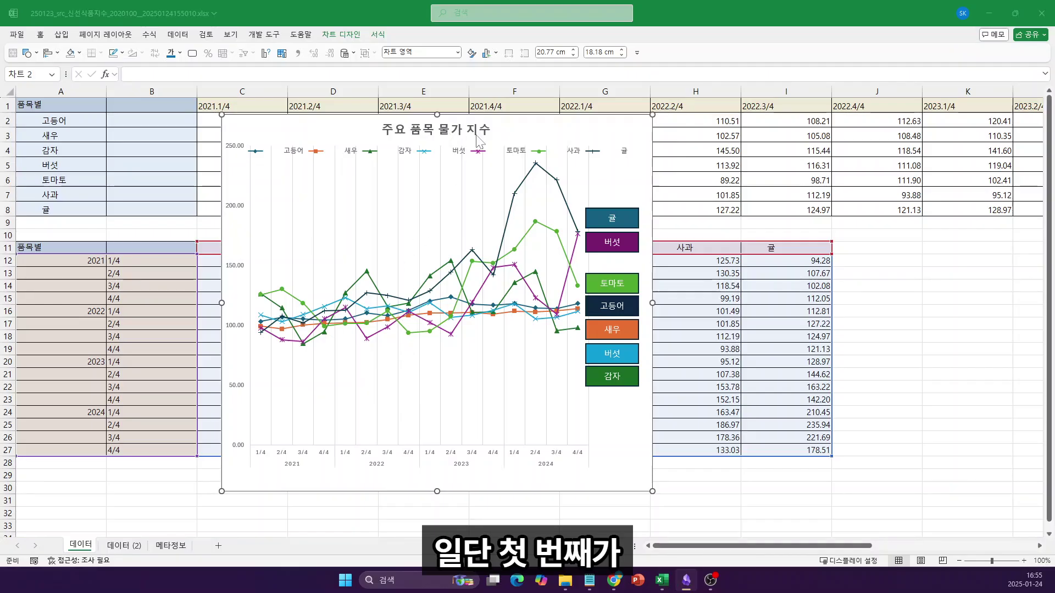
{"action": "left_click", "coordinate": [543, 126]}
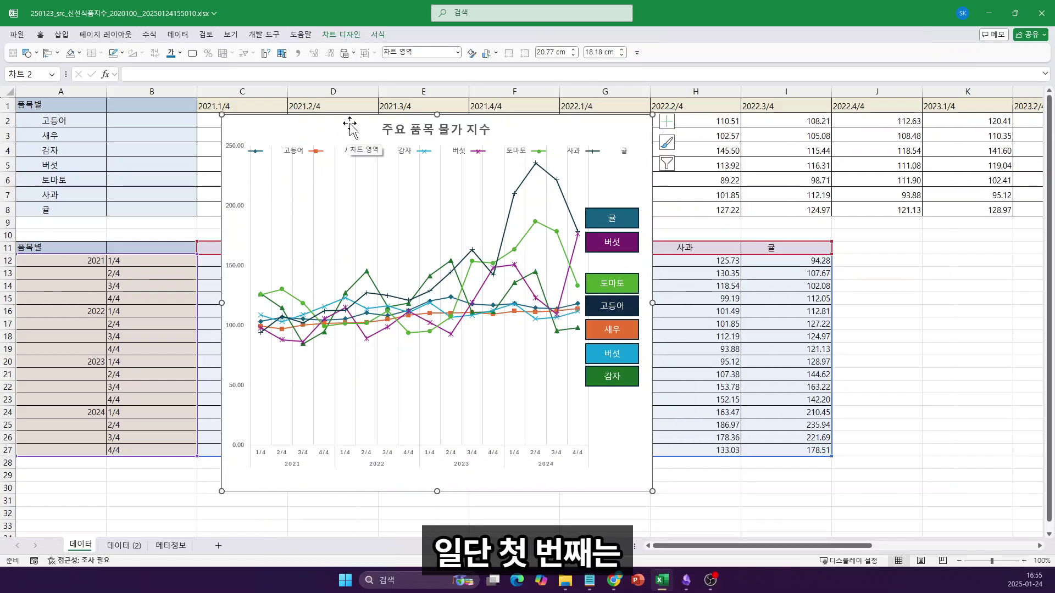
{"action": "left_click", "coordinate": [336, 36]}
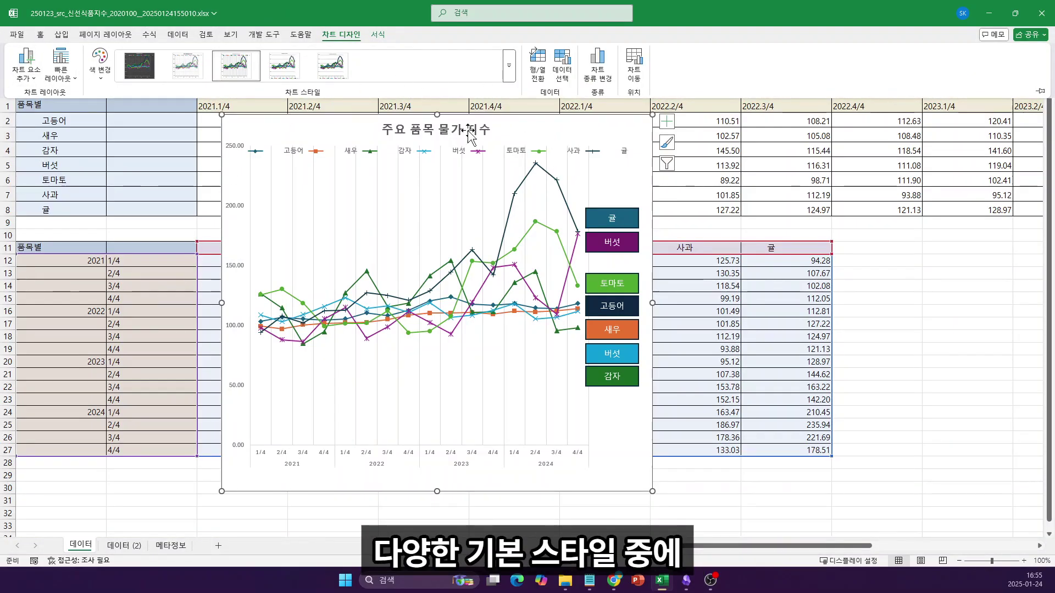
{"action": "left_click", "coordinate": [509, 66]}
{"action": "left_click", "coordinate": [132, 74]}
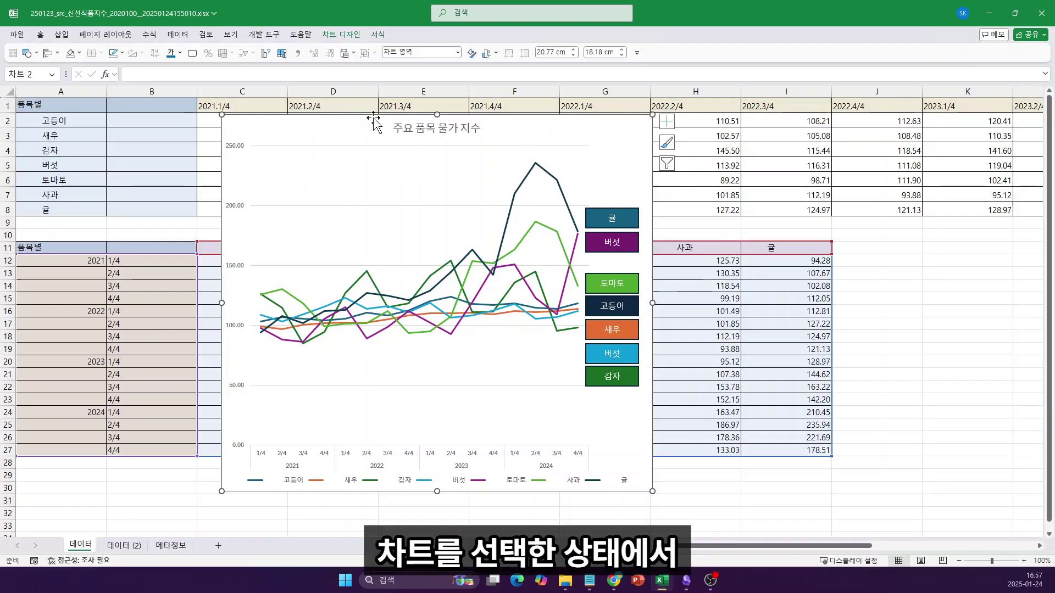
- Recolour all the chart's lines with the grey monochromatic palette
{"action": "left_click", "coordinate": [340, 34]}
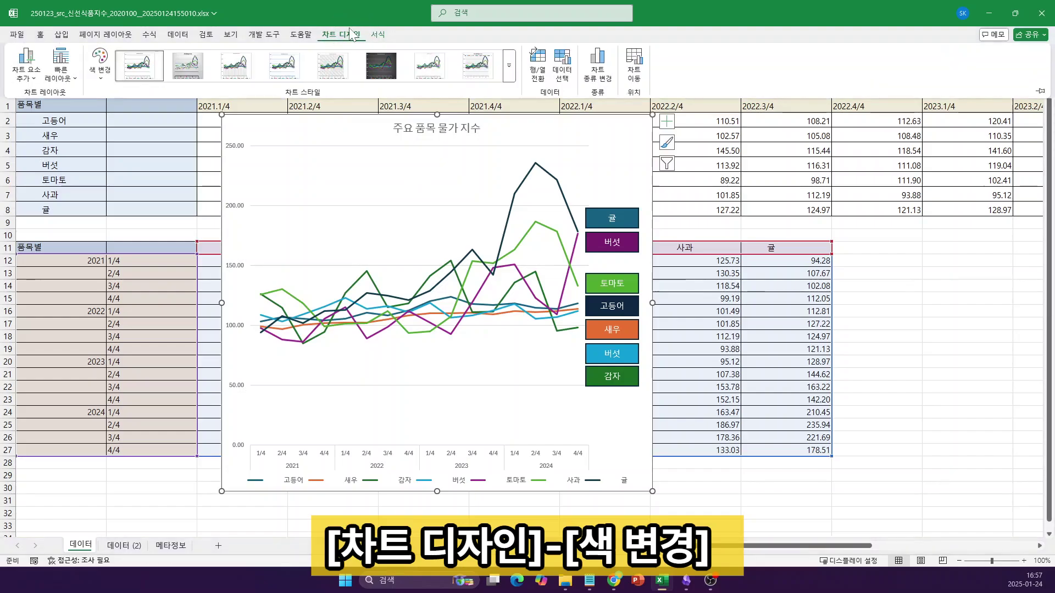
{"action": "left_click", "coordinate": [97, 65]}
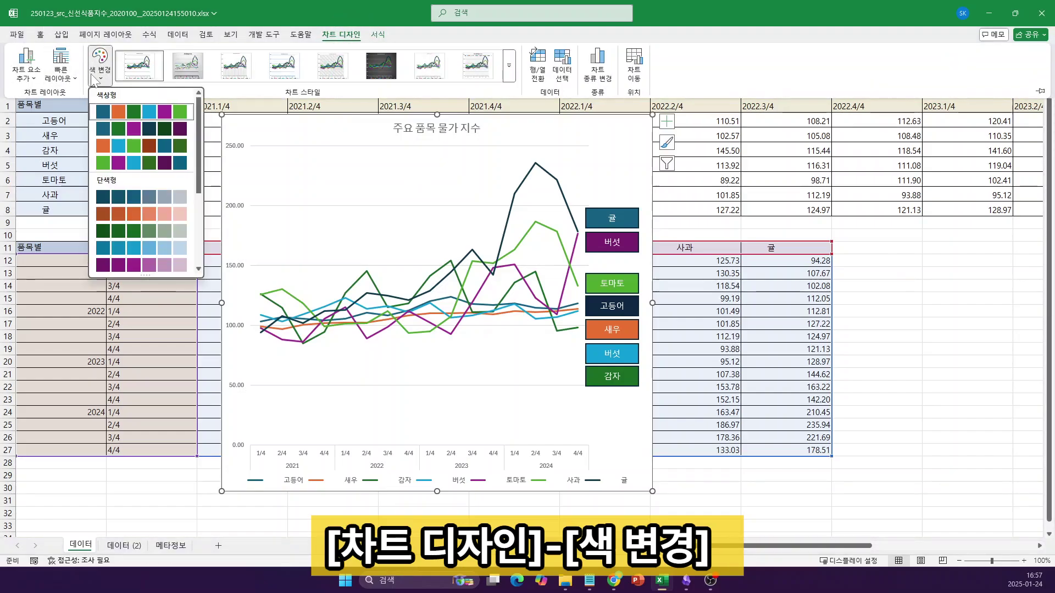
{"action": "scroll", "coordinate": [163, 146], "scroll_direction": "down", "scroll_amount": 3}
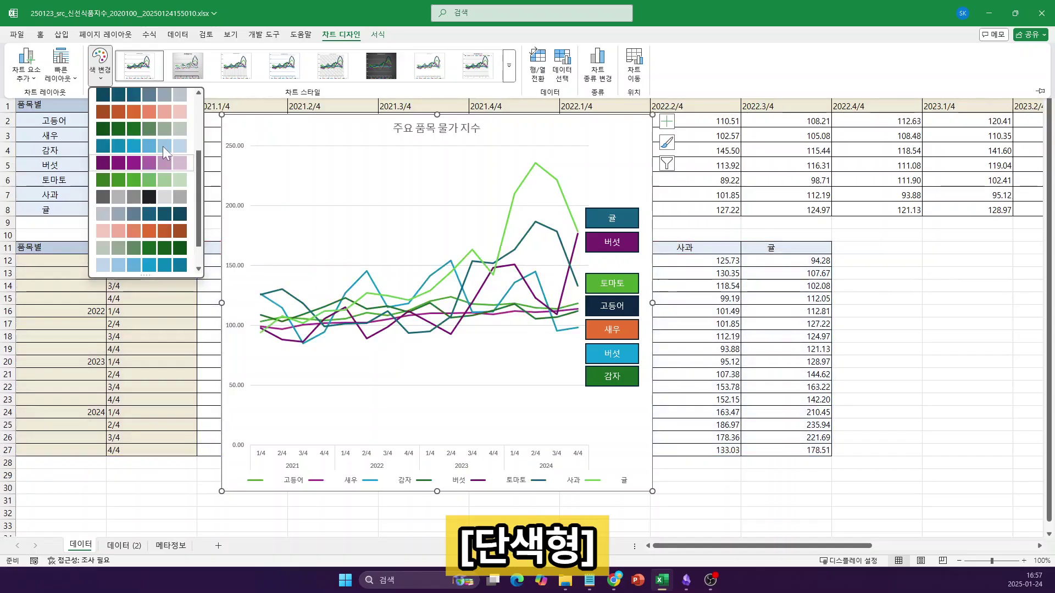
{"action": "scroll", "coordinate": [163, 138], "scroll_direction": "down", "scroll_amount": 2}
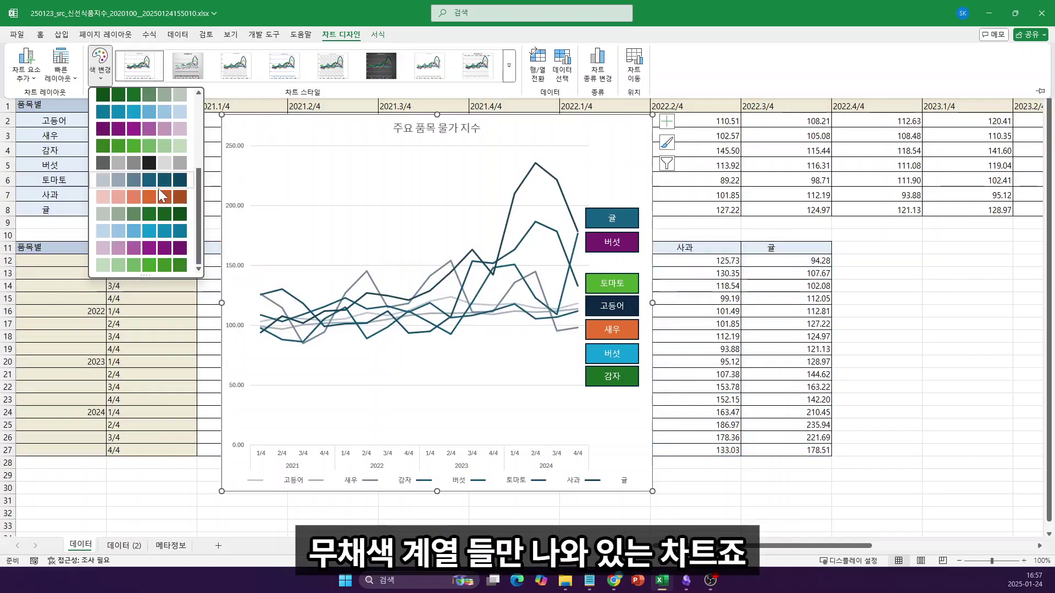
{"action": "left_click", "coordinate": [154, 163]}
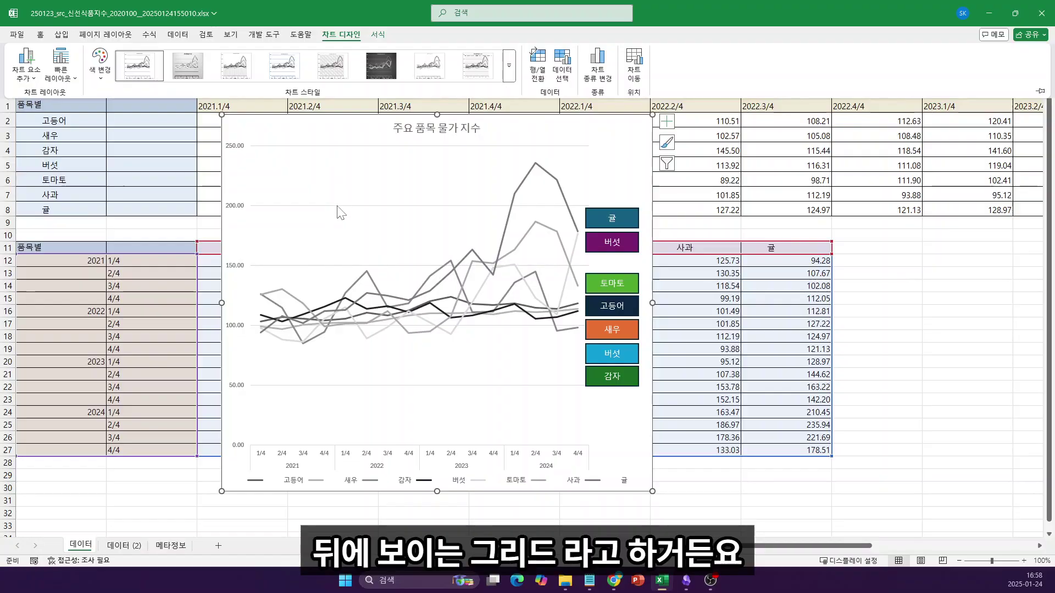
{"action": "key", "text": "ctrl+F1"}
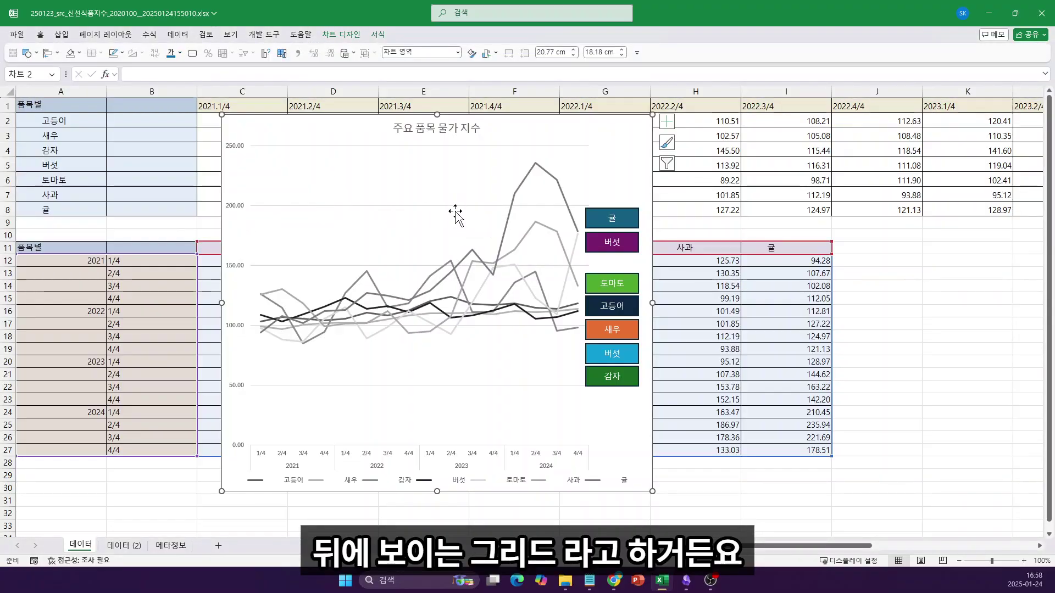
- Delete the legend below the chart's horizontal axis
{"action": "left_click", "coordinate": [456, 207]}
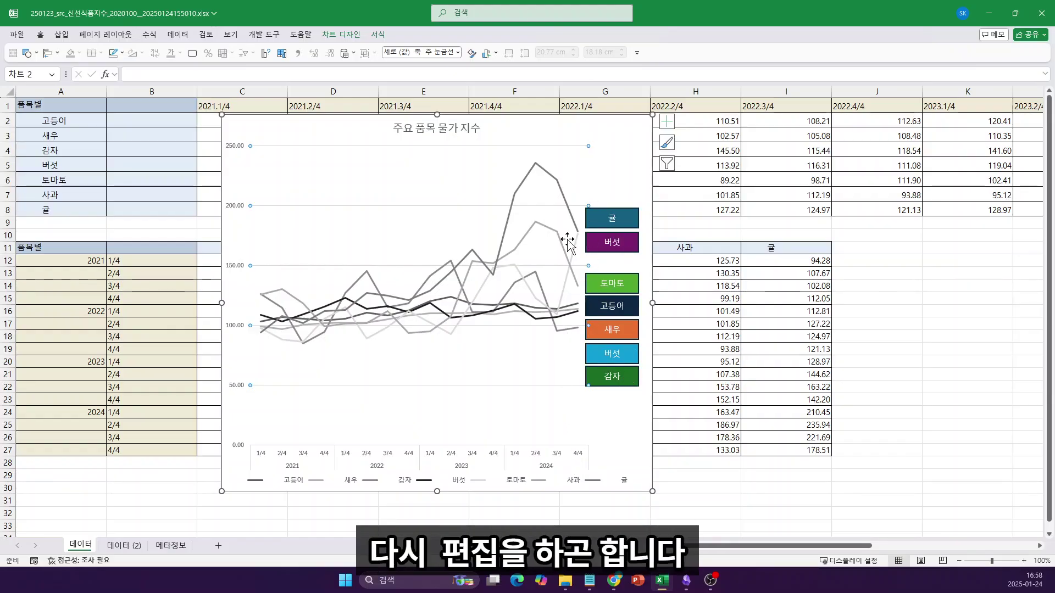
{"action": "left_click", "coordinate": [407, 485]}
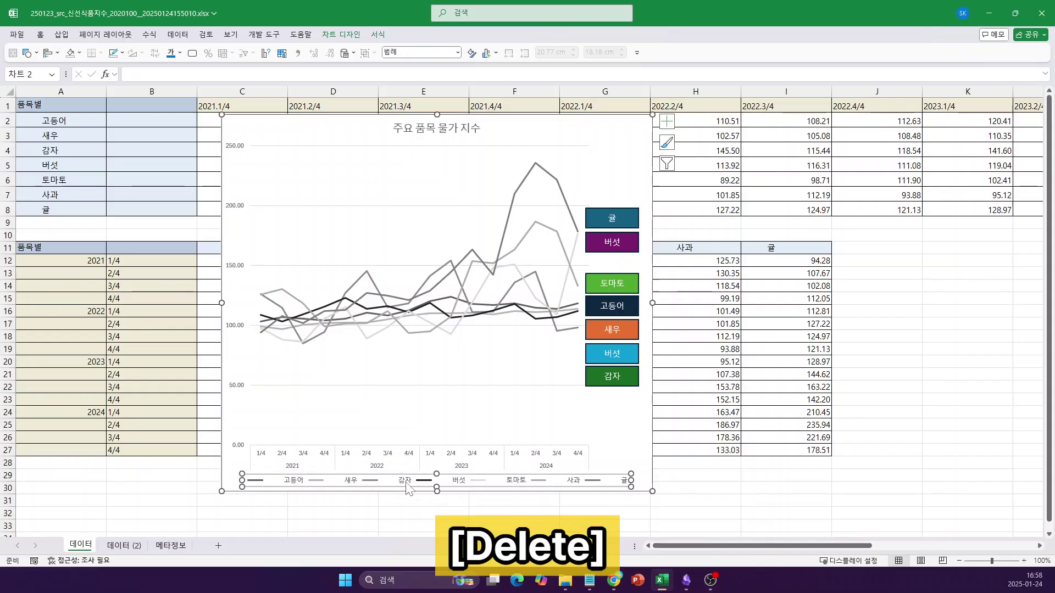
{"action": "key", "text": "Delete"}
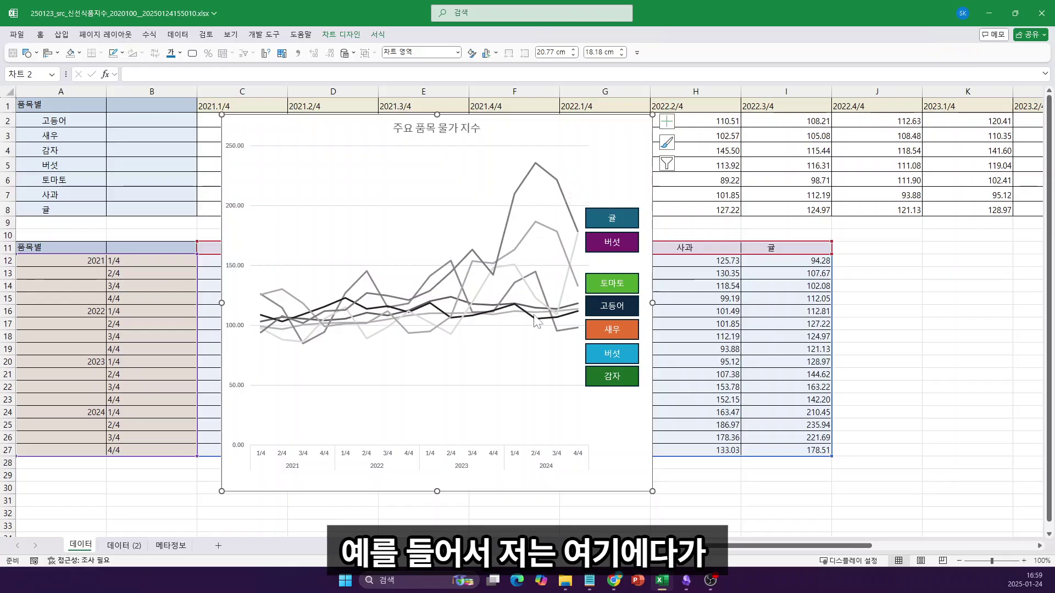
- Swap the positions of the 토마토 label and the purple 버섯 label, and change the purple label's text to 사과
{"action": "left_click", "coordinate": [619, 246]}
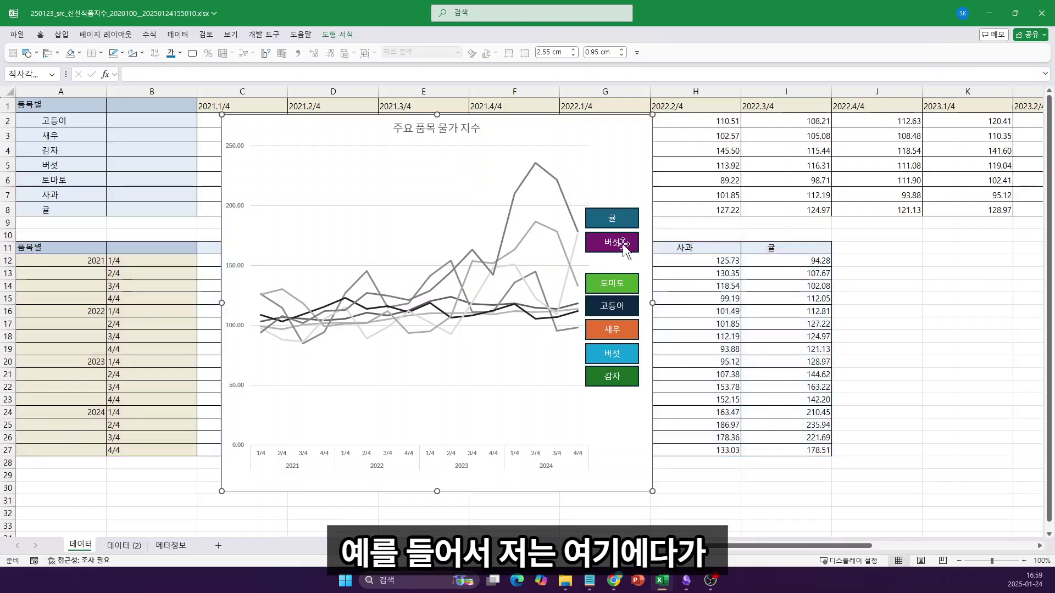
{"action": "mouse_move", "coordinate": [630, 284]}
{"action": "left_mouse_down"}
{"action": "mouse_move", "coordinate": [631, 220]}
{"action": "mouse_move", "coordinate": [621, 275]}
{"action": "left_mouse_up"}
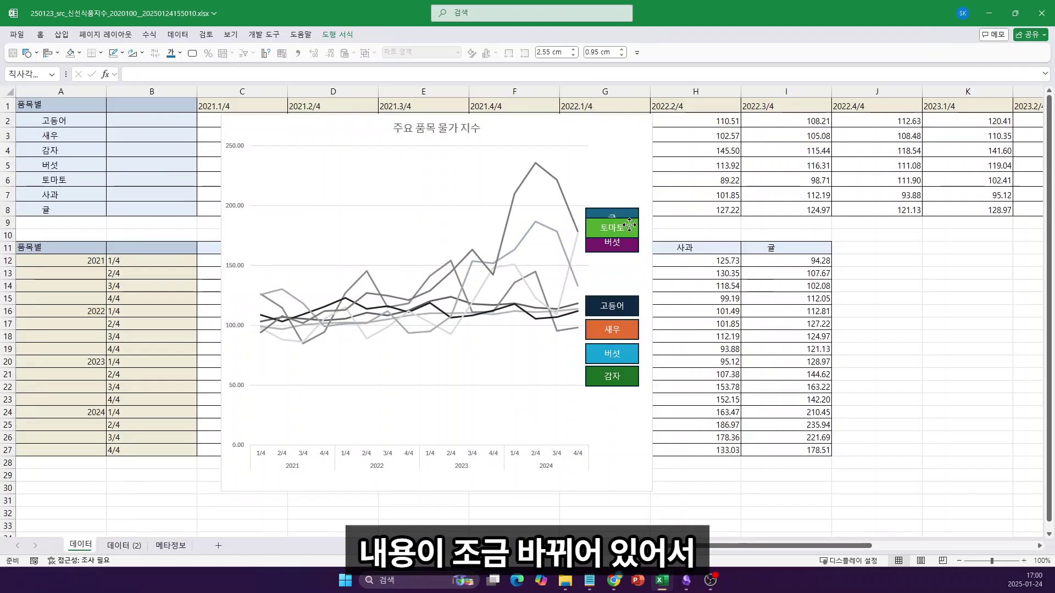
{"action": "left_click", "coordinate": [630, 247], "text": "shift"}
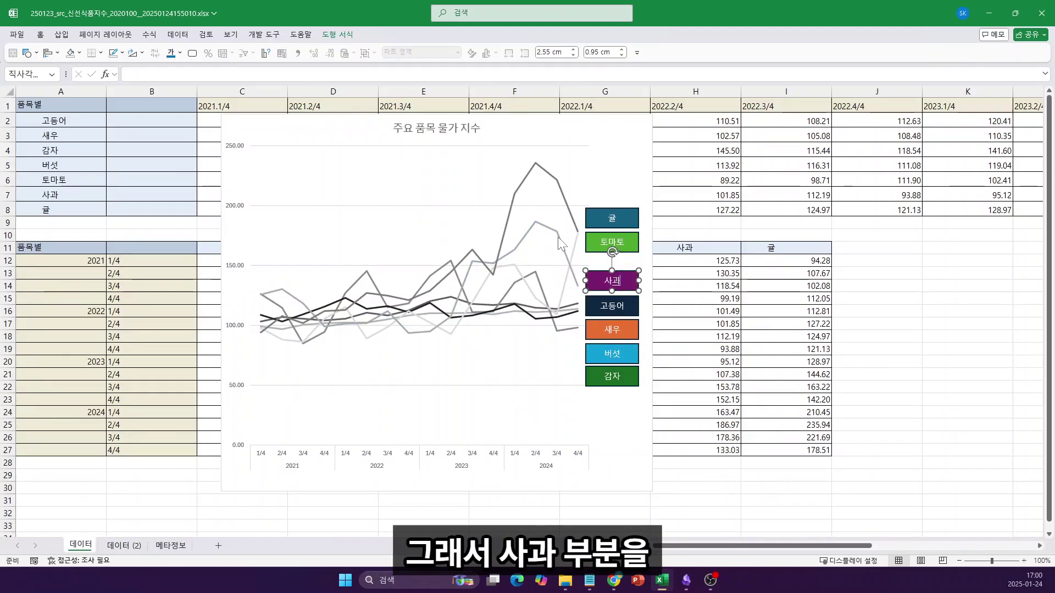
- Format the 사과 series as a solid line in the standard blue colour
{"action": "left_click", "coordinate": [560, 243]}
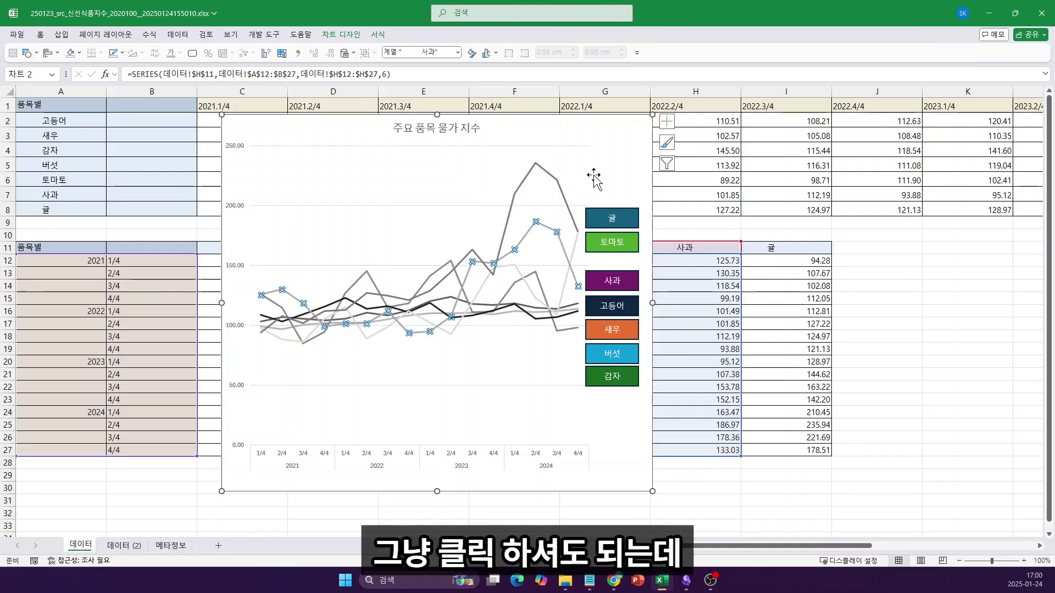
{"action": "left_click", "coordinate": [548, 165]}
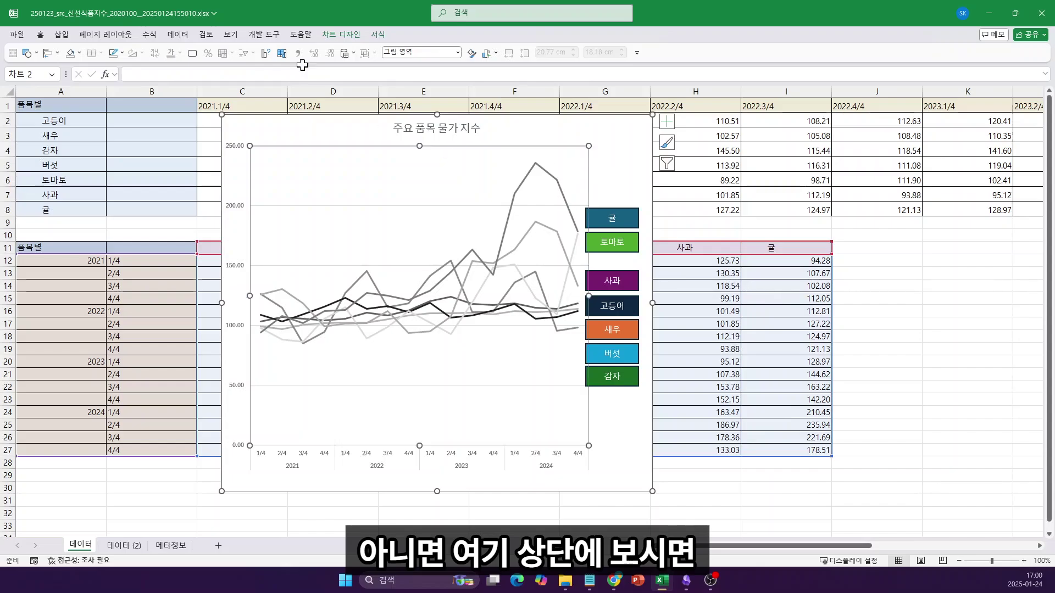
{"action": "left_click", "coordinate": [378, 37]}
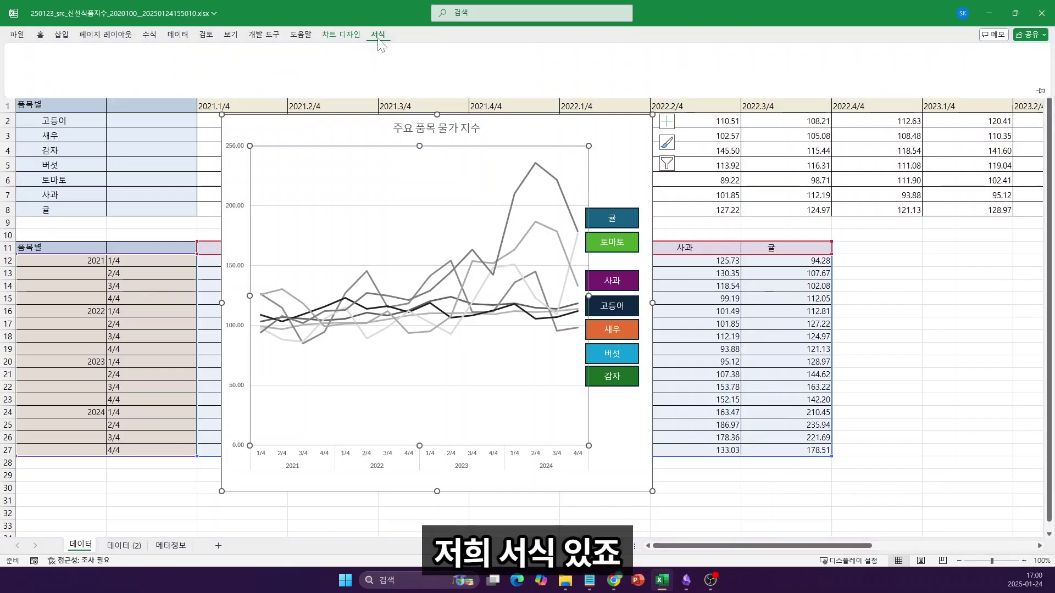
{"action": "left_click", "coordinate": [98, 52]}
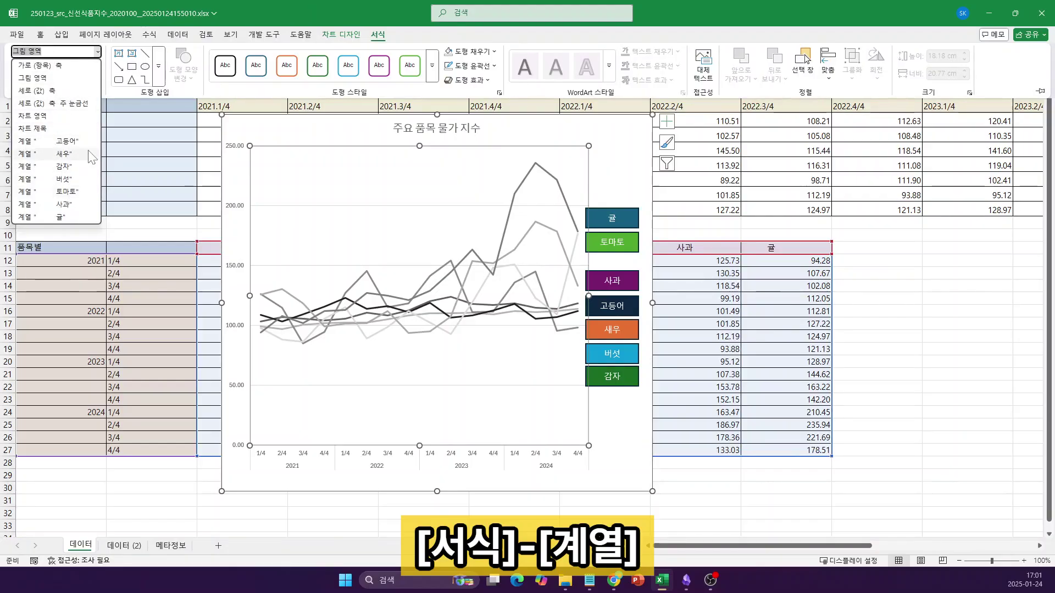
{"action": "left_click", "coordinate": [75, 208]}
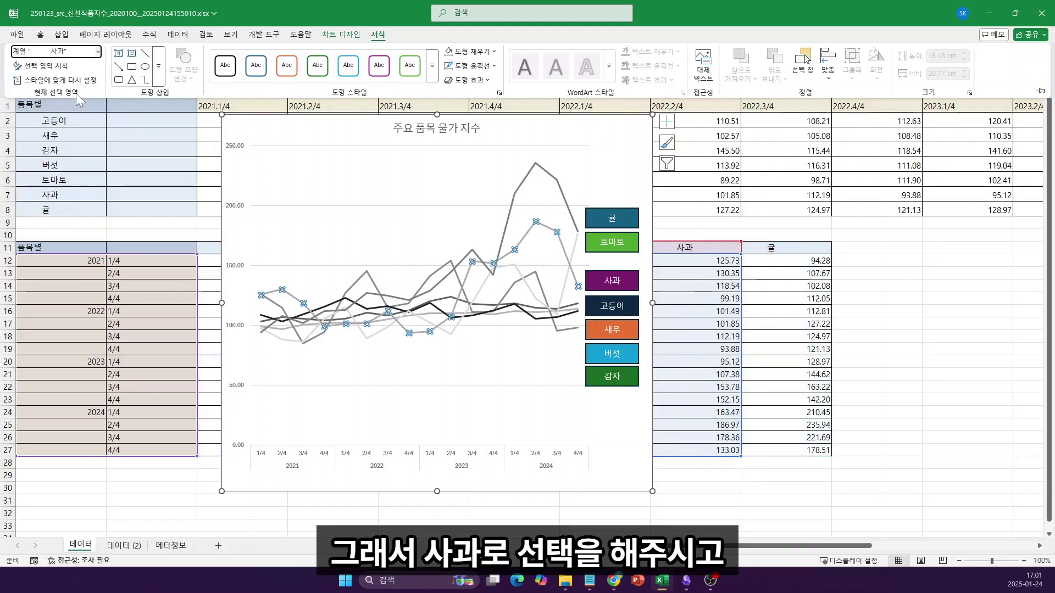
{"action": "left_click", "coordinate": [86, 81]}
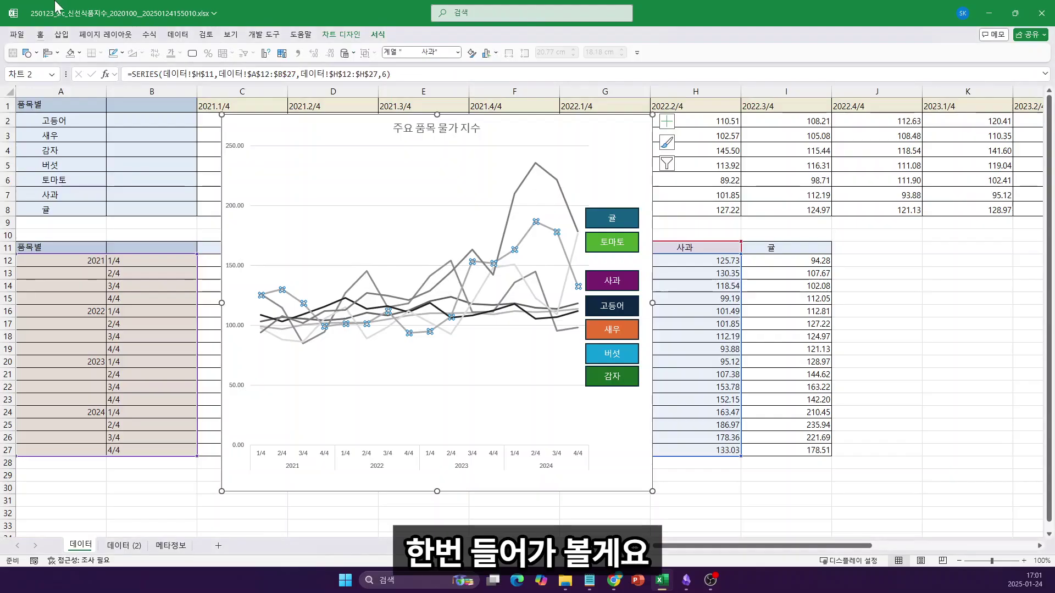
{"action": "key", "text": "ctrl+1"}
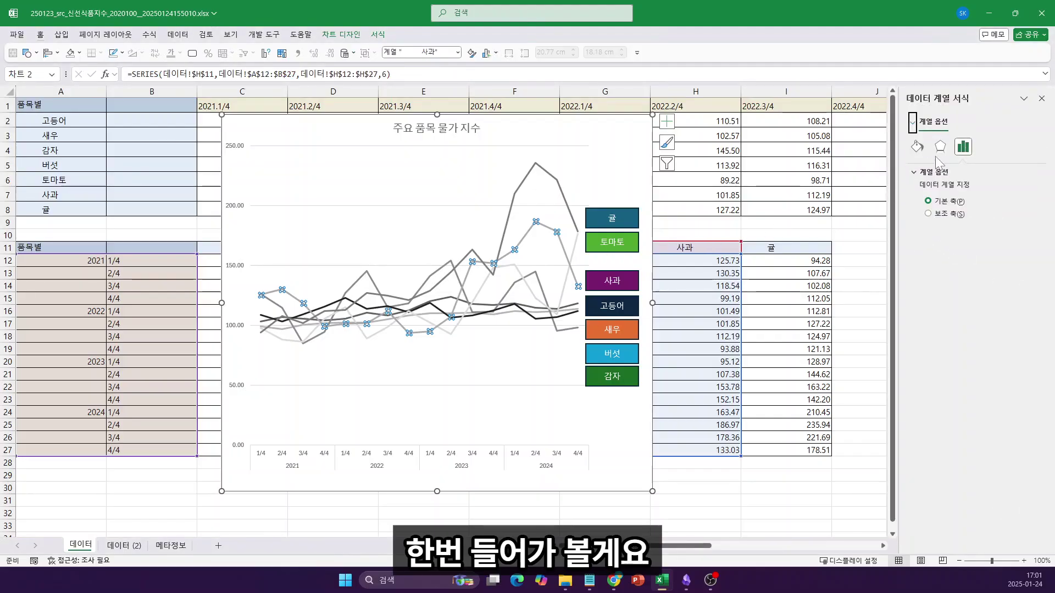
{"action": "left_click", "coordinate": [917, 147]}
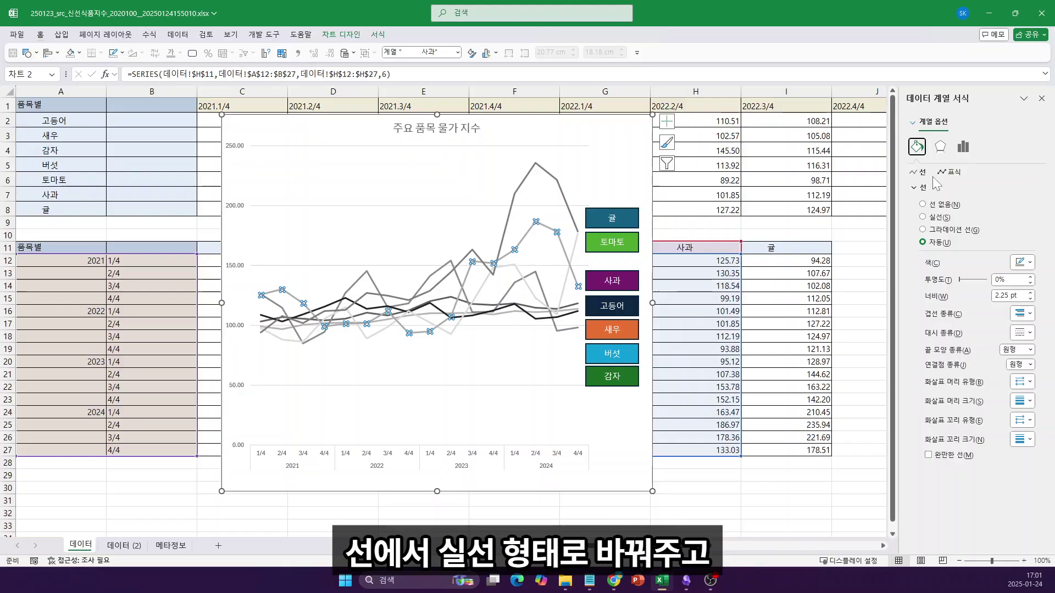
{"action": "left_click", "coordinate": [945, 217]}
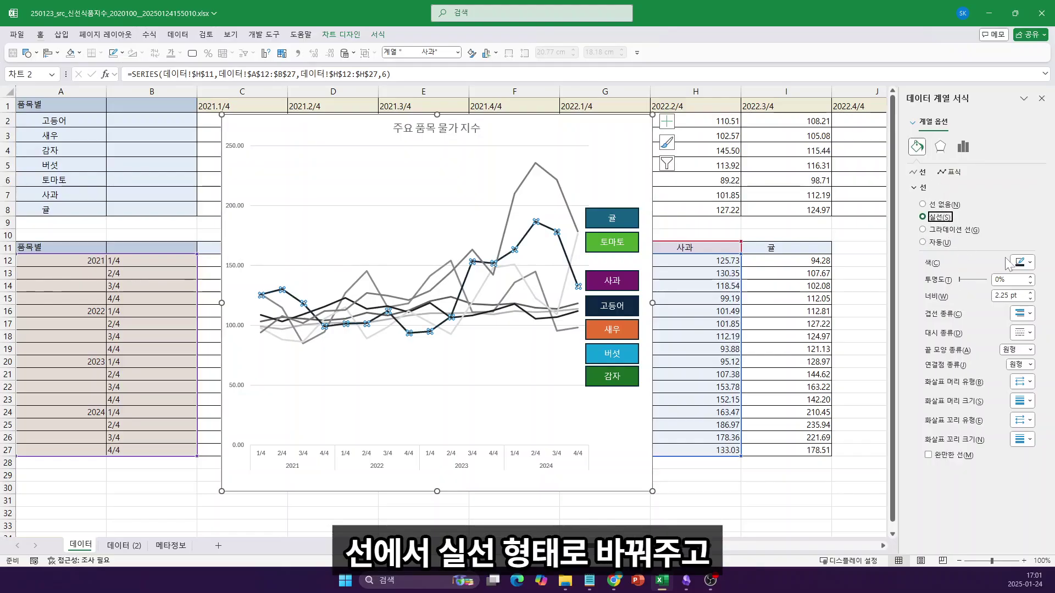
{"action": "left_click", "coordinate": [1023, 262]}
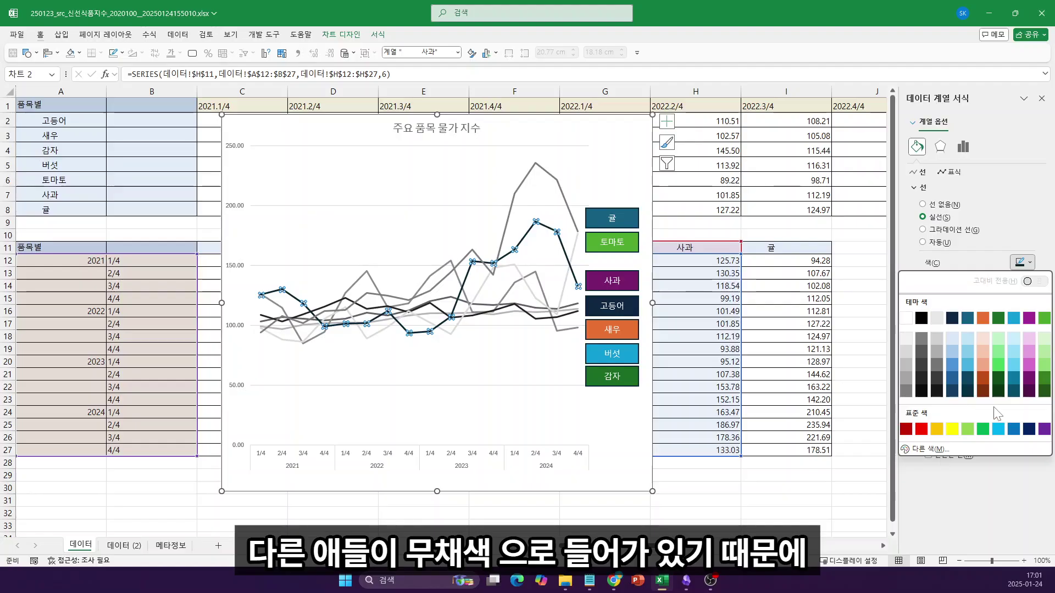
{"action": "left_click", "coordinate": [1012, 428]}
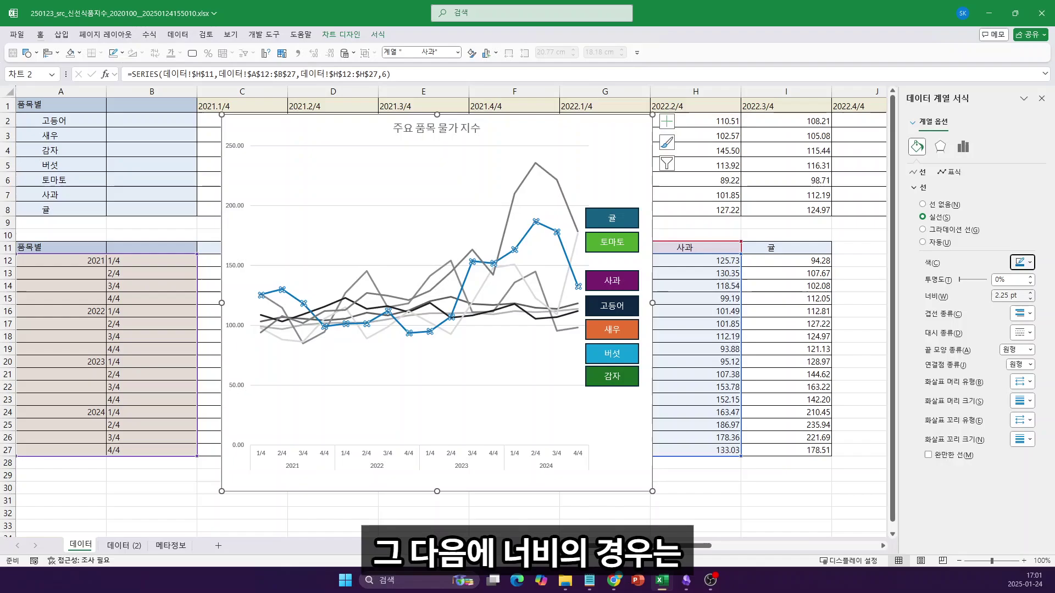
- Try a 5 pt width on the 사과 line, and settle on 4 pt
{"action": "left_click_drag", "start_coordinate": [1025, 295], "coordinate": [991, 318]}
{"action": "type", "text": "5"}
{"action": "key", "text": "Return"}
{"action": "type", "text": "4"}
{"action": "key", "text": "Return"}
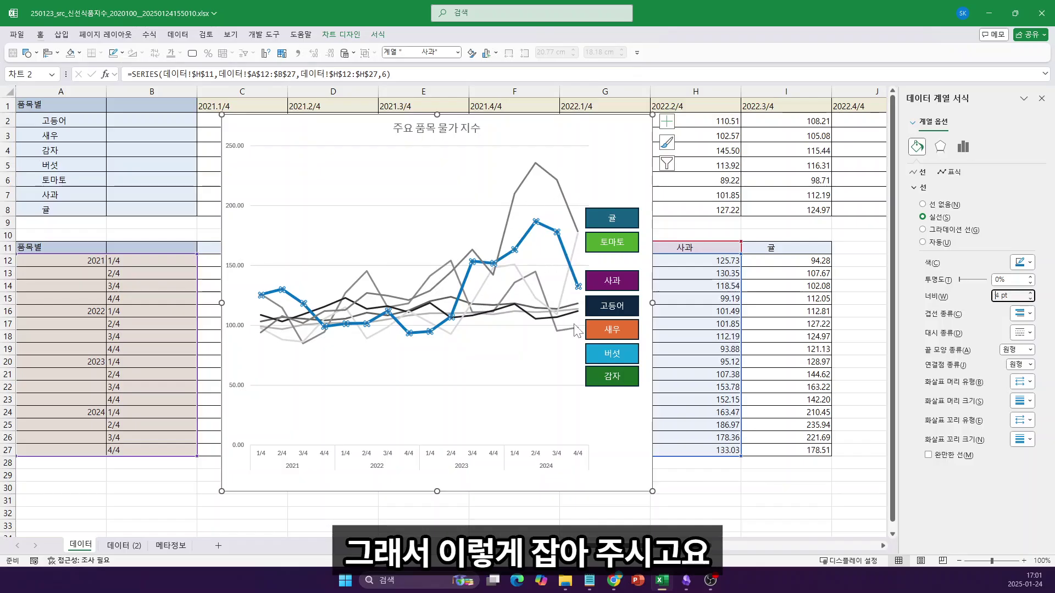
- Give only the last data point of the 사과 series a built-in circle marker with size 8
{"action": "left_click", "coordinate": [578, 286]}
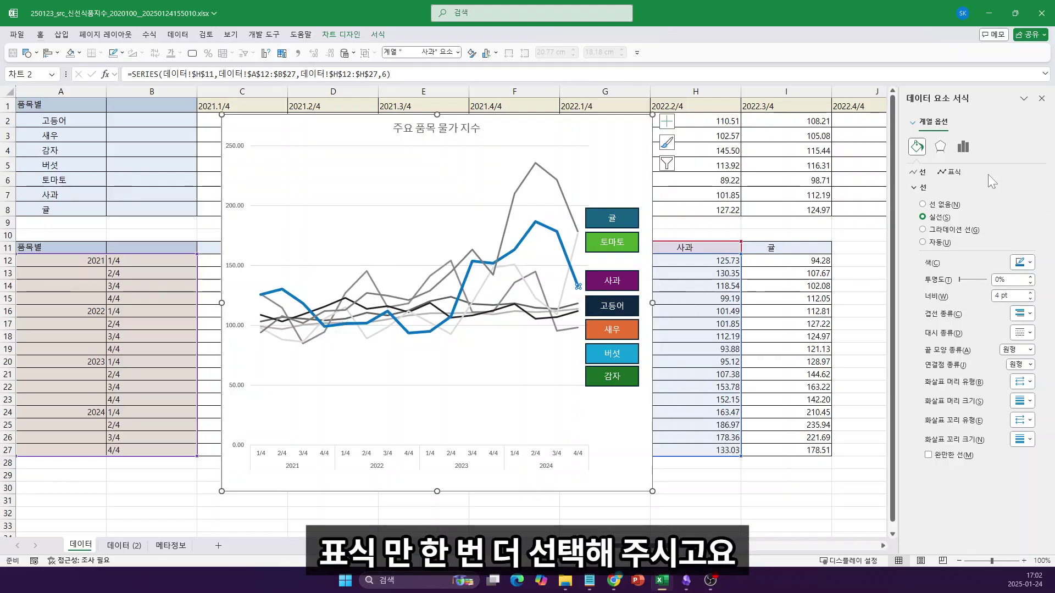
{"action": "left_click", "coordinate": [950, 172]}
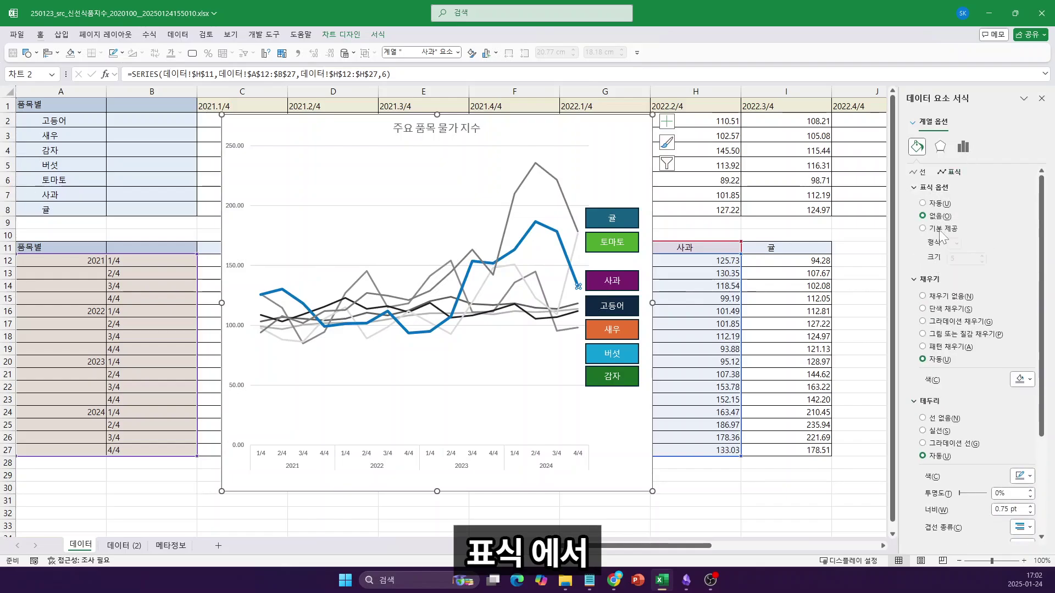
{"action": "left_click", "coordinate": [956, 243]}
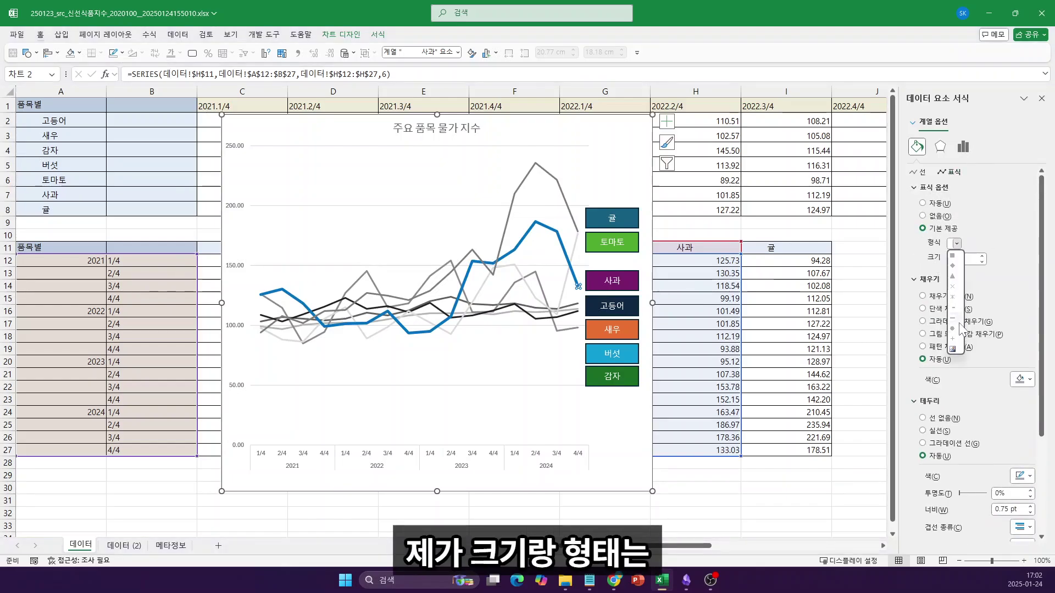
{"action": "left_click", "coordinate": [957, 329]}
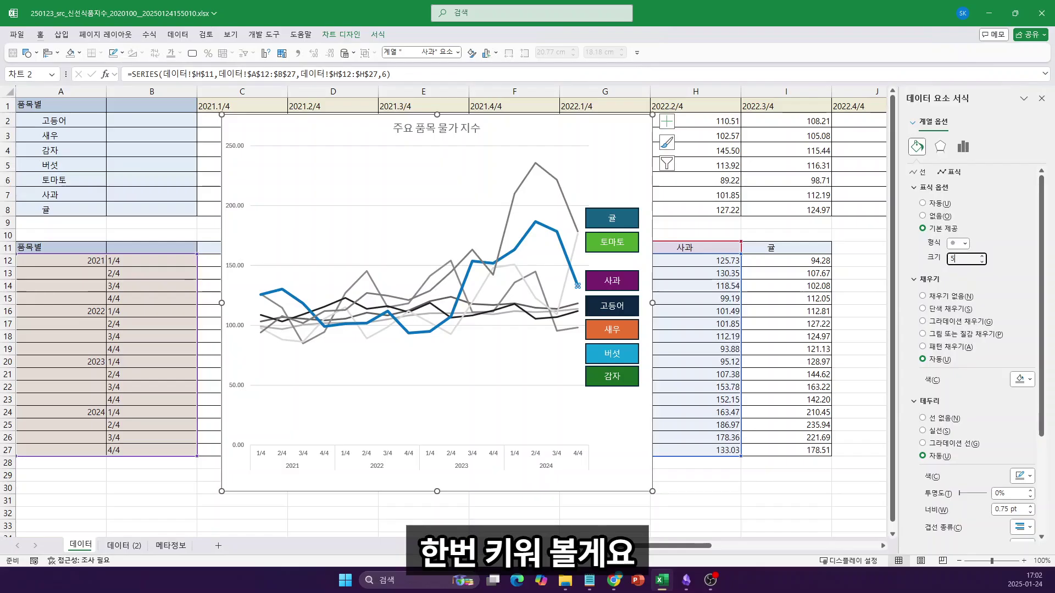
{"action": "left_click_drag", "start_coordinate": [963, 258], "coordinate": [788, 240]}
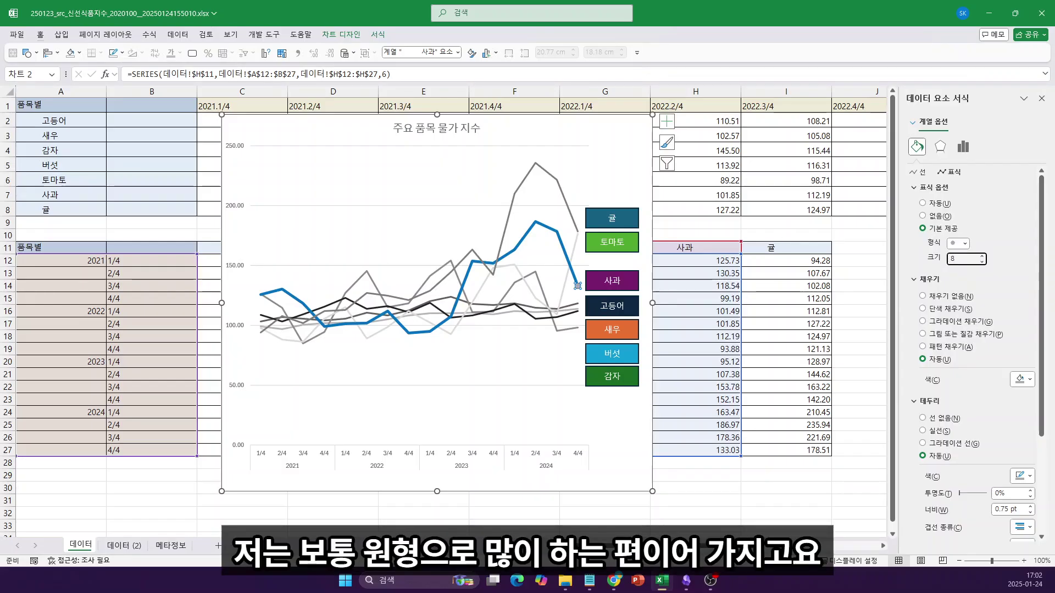
- Fill the 사과 series' end marker with the solid standard blue colour
{"action": "left_click", "coordinate": [948, 309]}
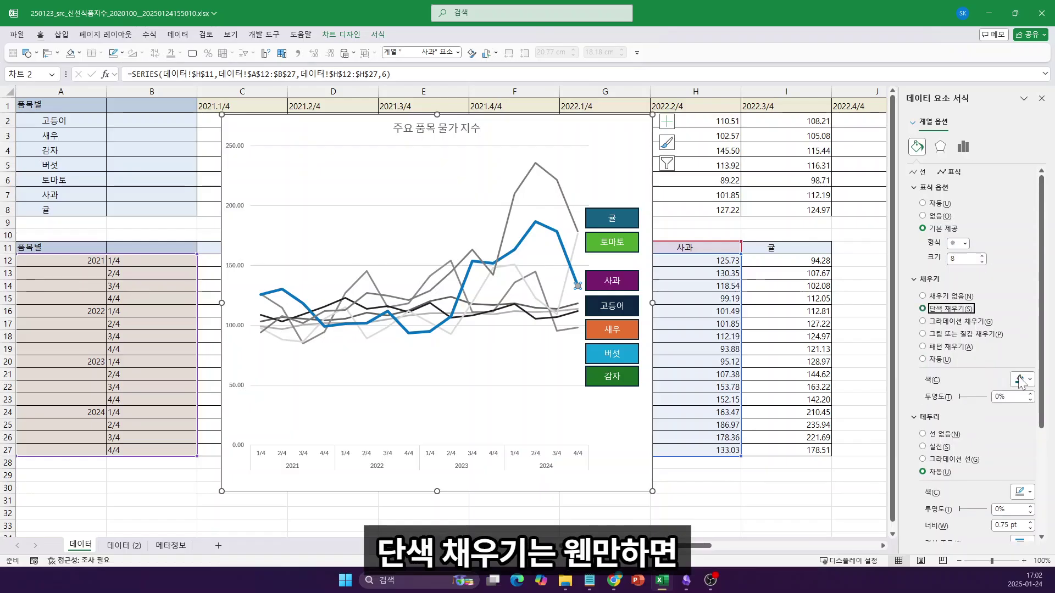
{"action": "left_click", "coordinate": [1021, 380]}
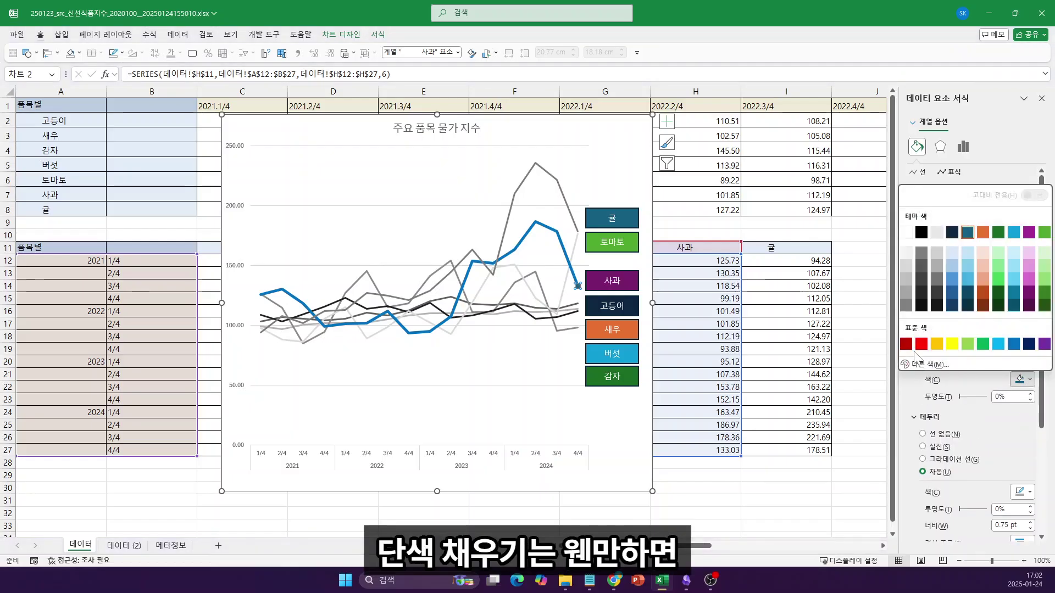
{"action": "left_click", "coordinate": [1014, 345]}
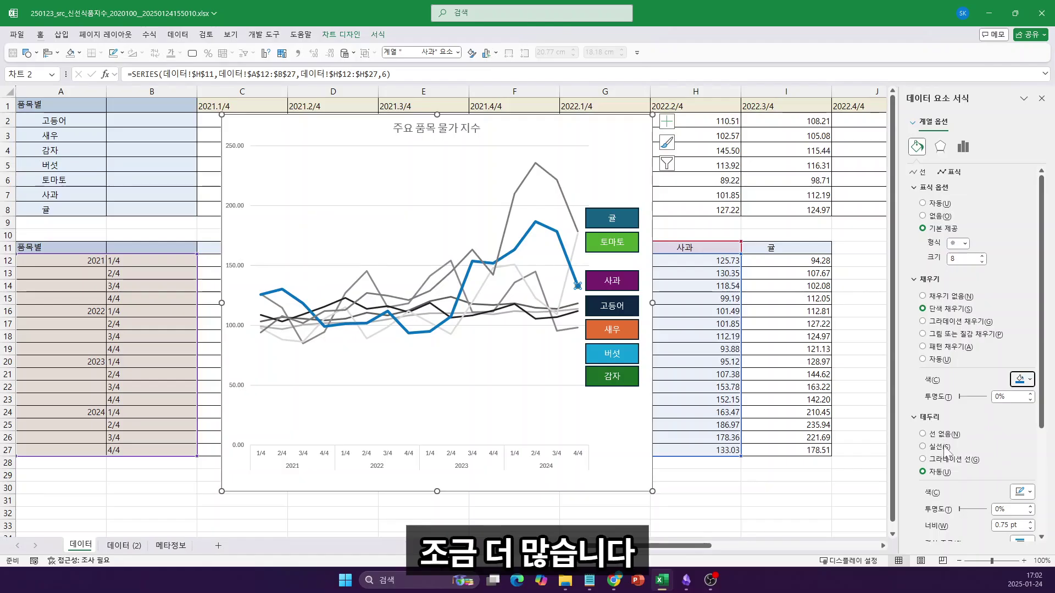
- Give the 사과 series' end marker a solid white border 1.25 pt wide
{"action": "left_click", "coordinate": [1021, 493]}
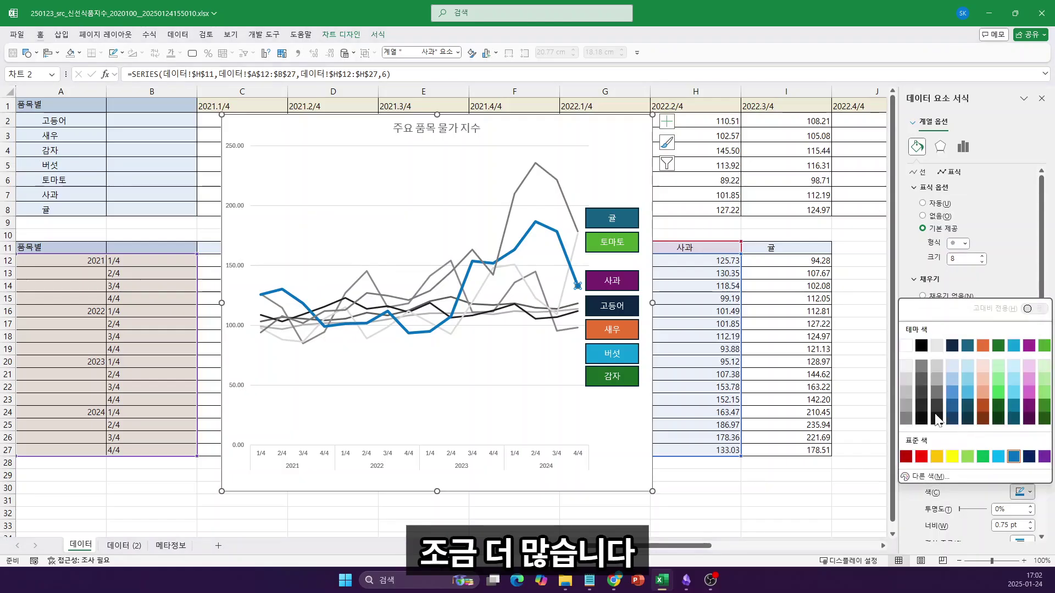
{"action": "left_click", "coordinate": [907, 346]}
{"action": "left_click", "coordinate": [1031, 523]}
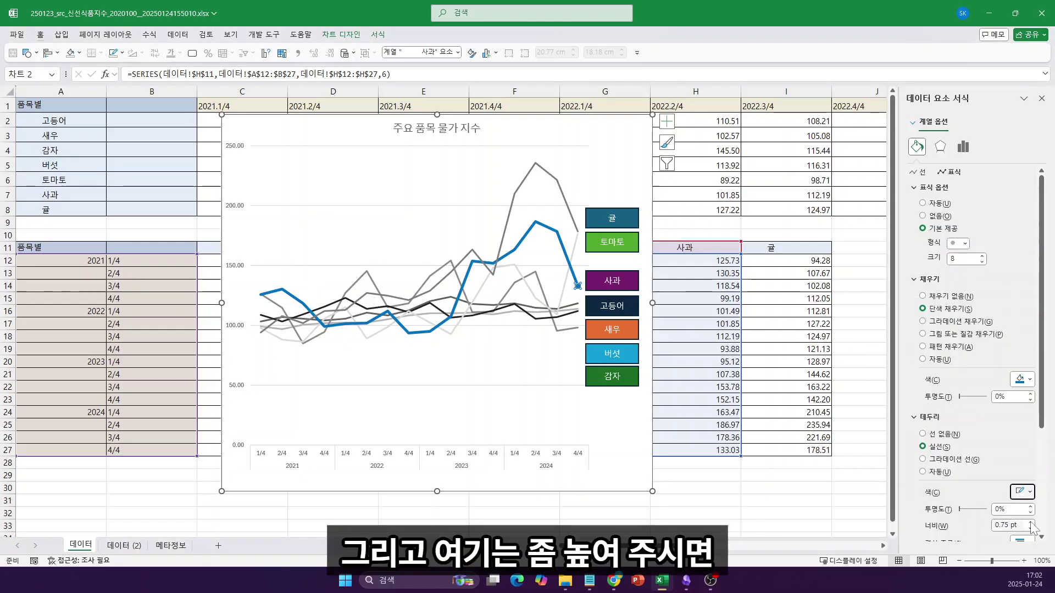
{"action": "left_click", "coordinate": [1030, 522]}
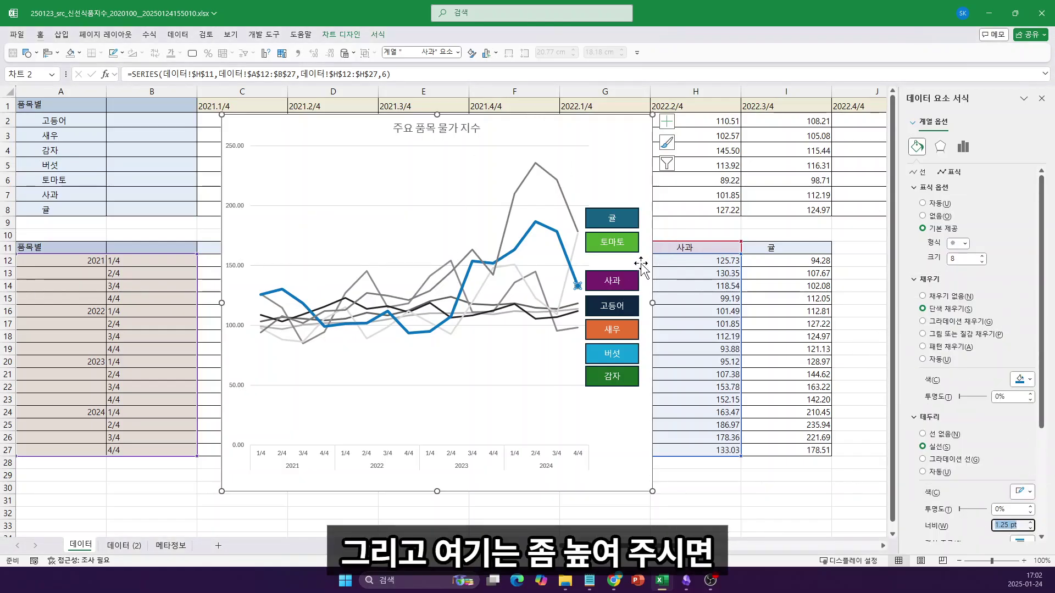
- Recolour the dark 버섯 series line in a lighter medium grey and deselect the chart
{"action": "left_click", "coordinate": [584, 294]}
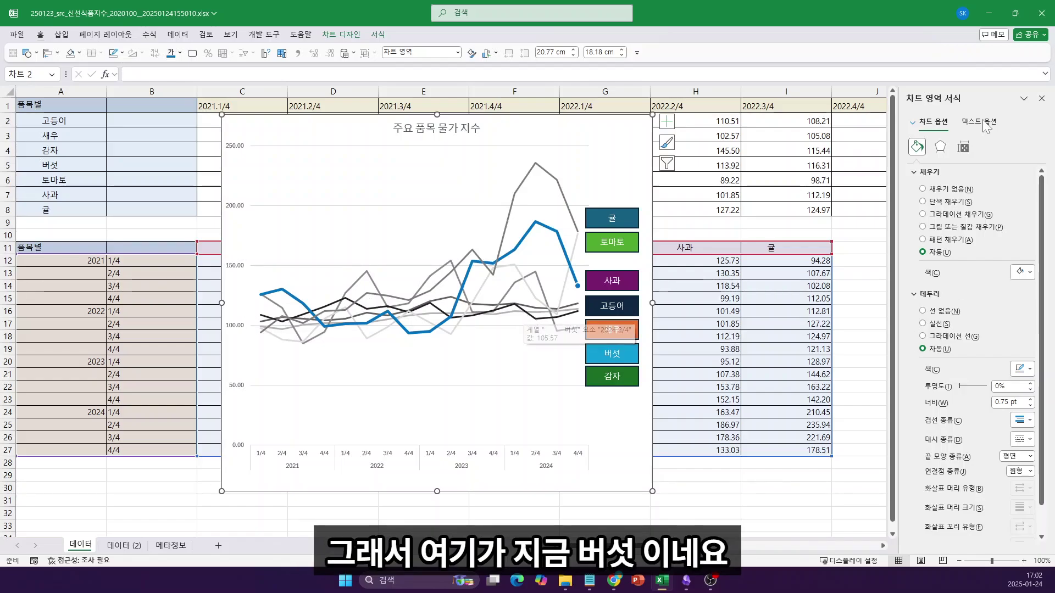
{"action": "left_click", "coordinate": [951, 126]}
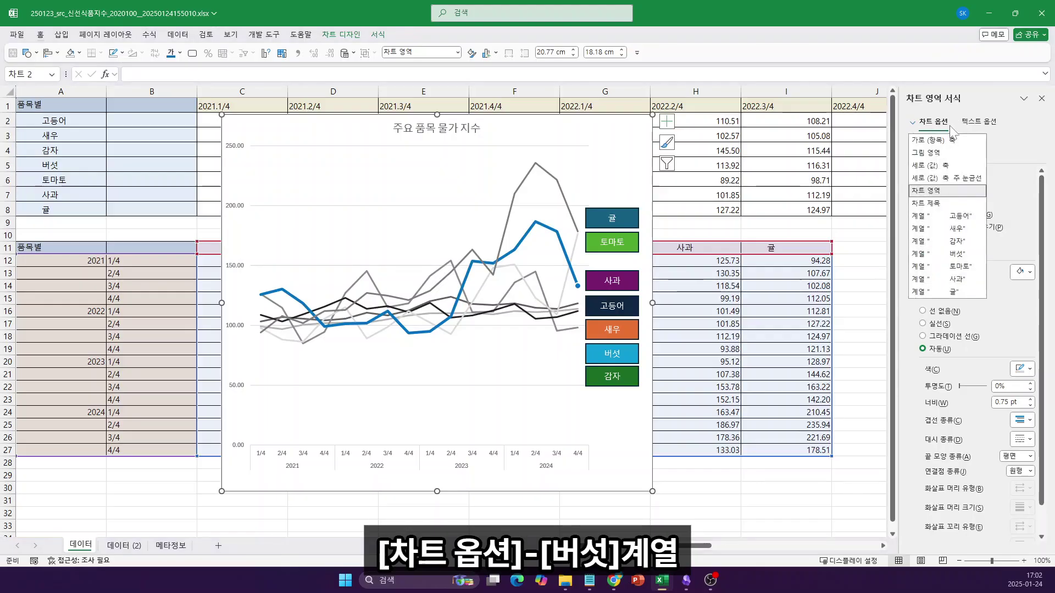
{"action": "left_click", "coordinate": [969, 254]}
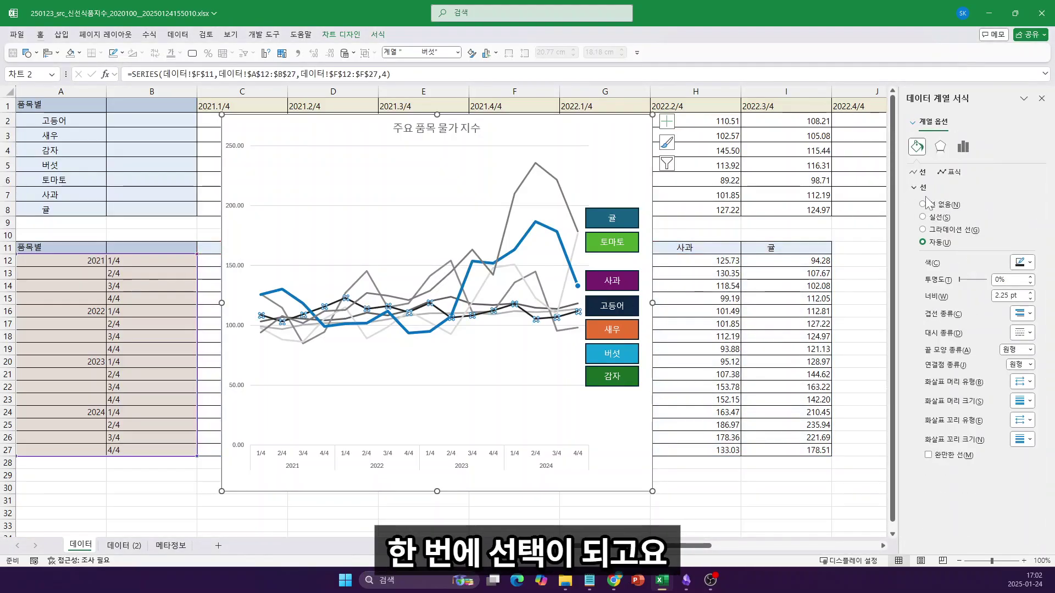
{"action": "left_click", "coordinate": [1023, 263]}
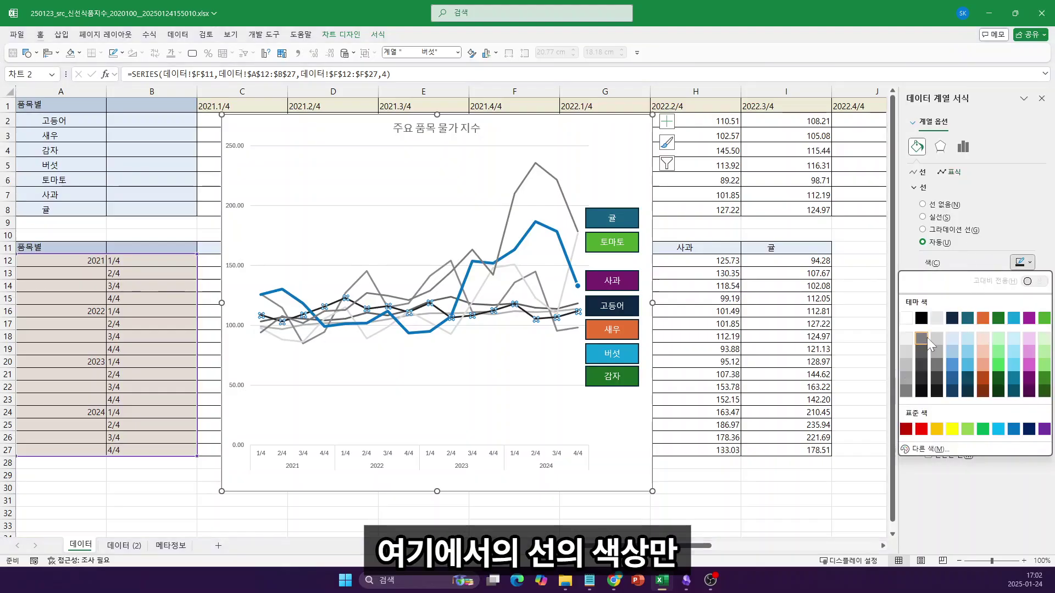
{"action": "left_click", "coordinate": [908, 368]}
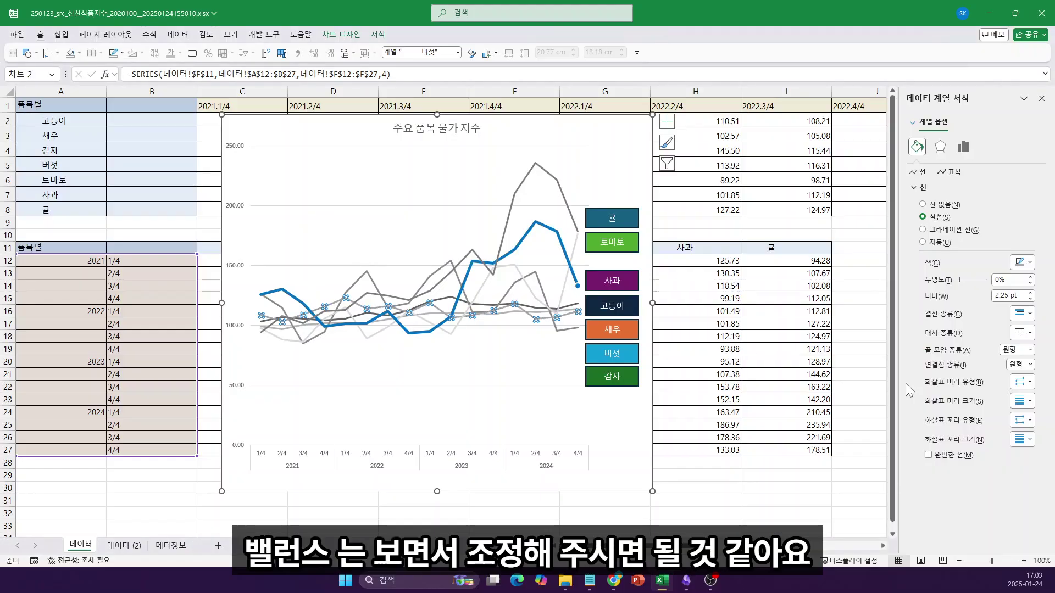
{"action": "left_click", "coordinate": [1023, 262]}
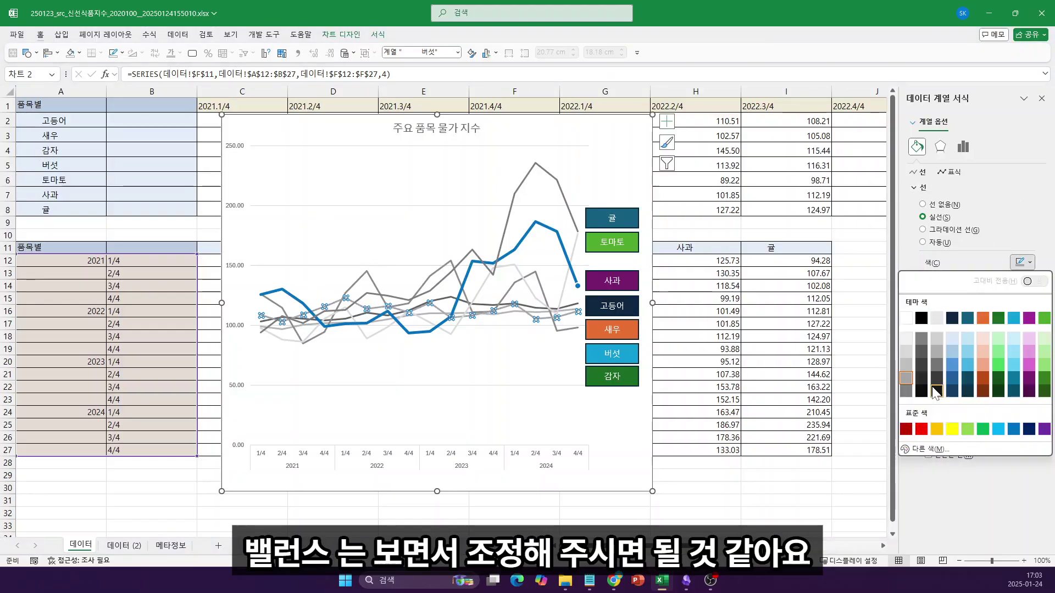
{"action": "left_click", "coordinate": [786, 349]}
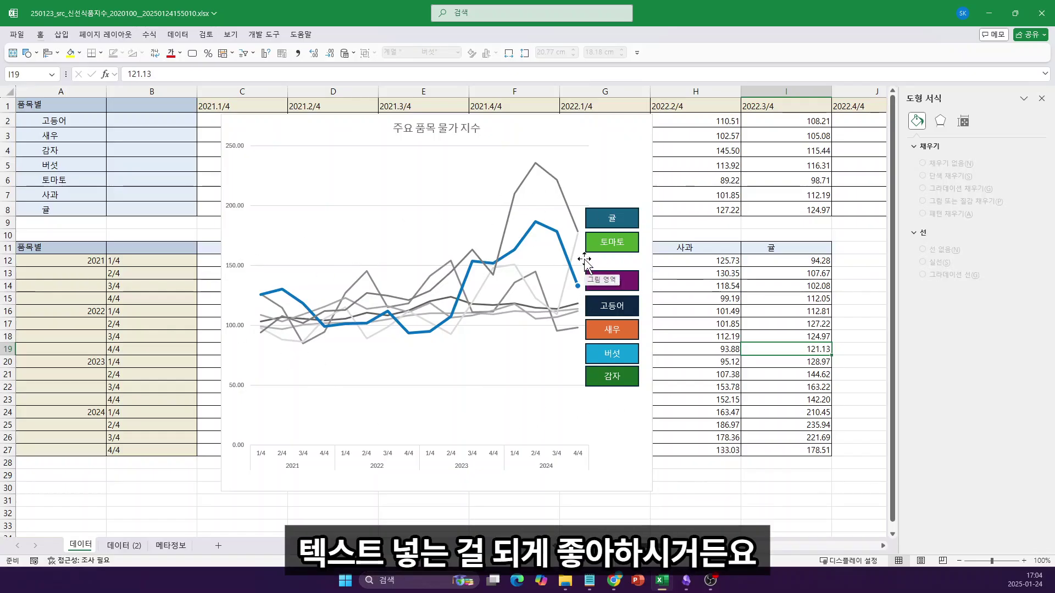
- Append the word 사과 to the end of the chart title
{"action": "mouse_move", "coordinate": [580, 243]}
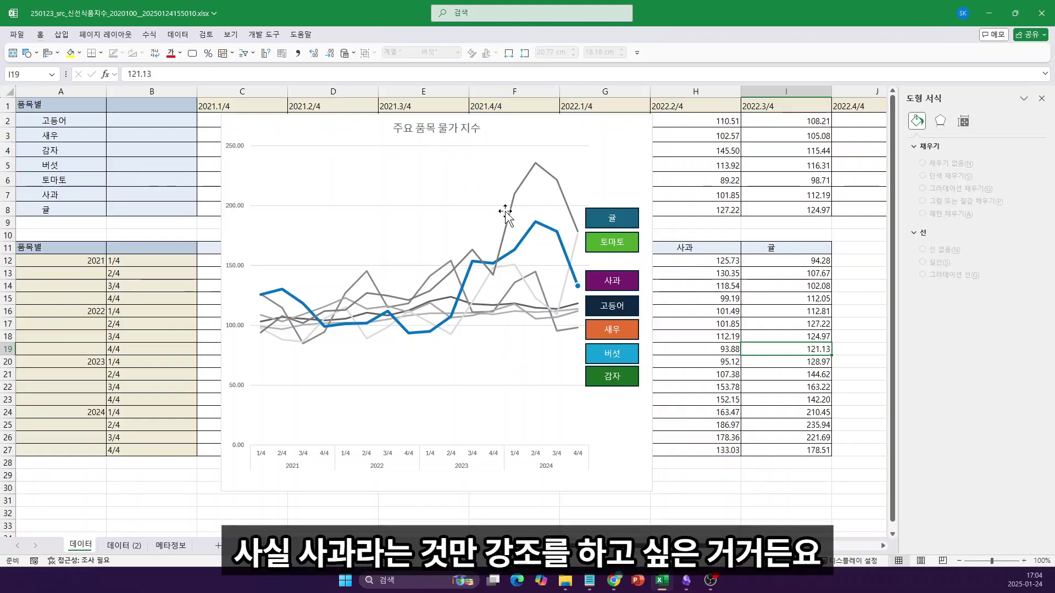
{"action": "left_click", "coordinate": [478, 129]}
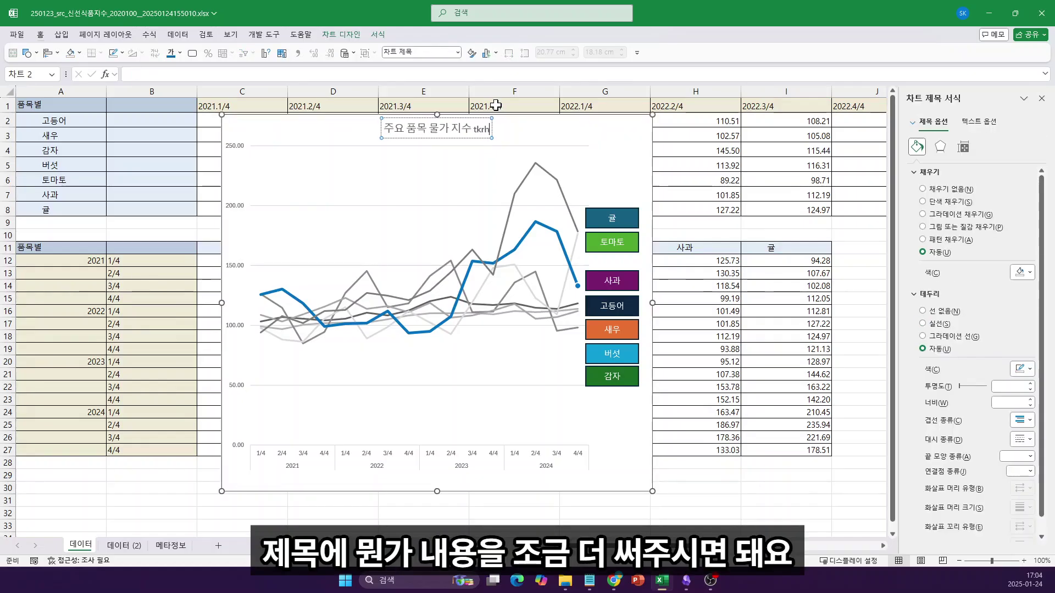
{"action": "type", "text": "사과"}
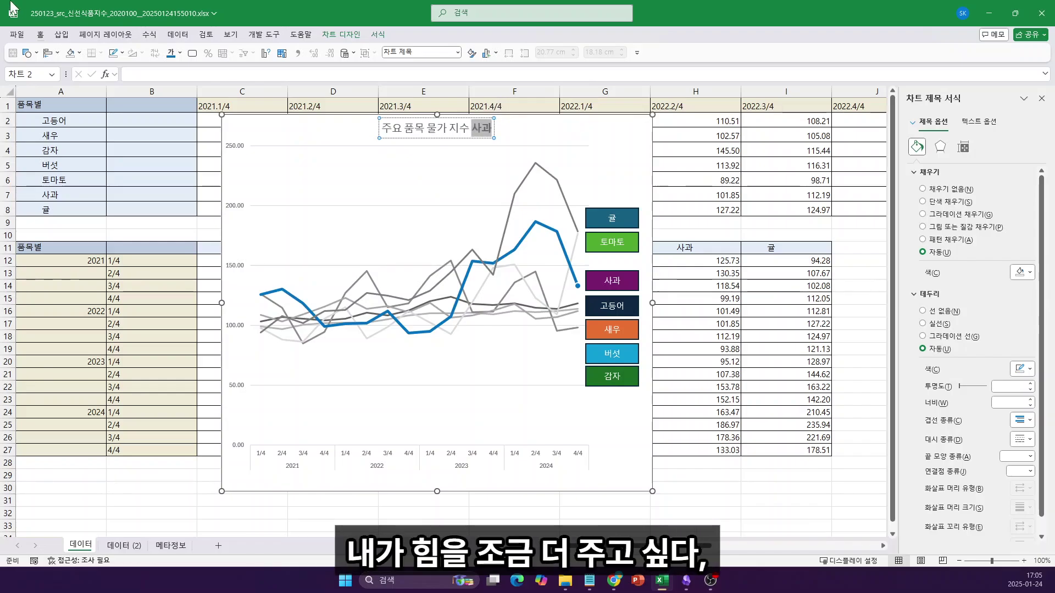
- Format the word 사과 in the chart title as larger, bold text in the standard blue
{"action": "left_click", "coordinate": [180, 53]}
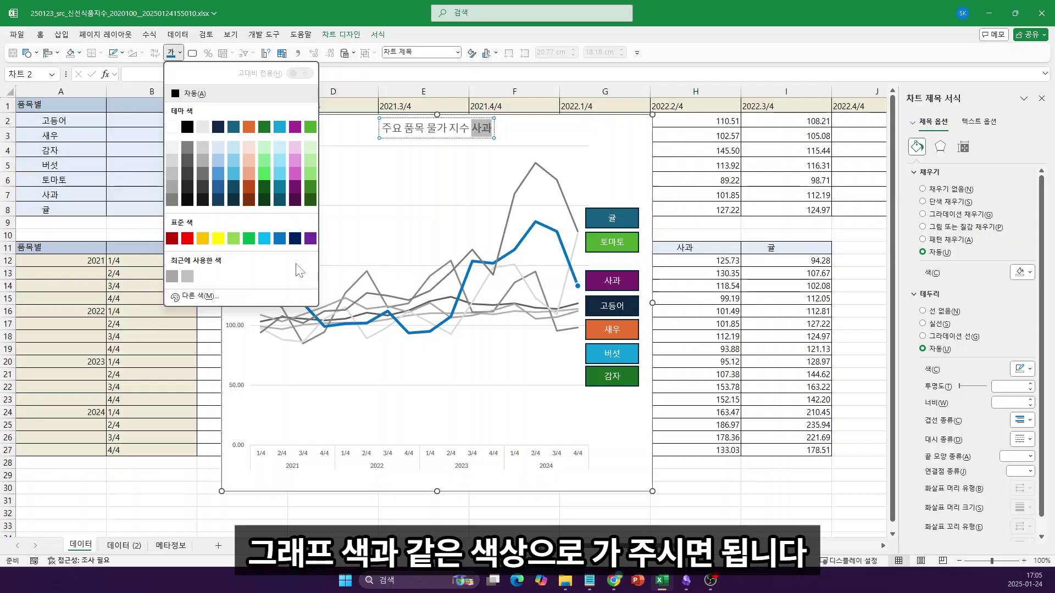
{"action": "left_click", "coordinate": [280, 238]}
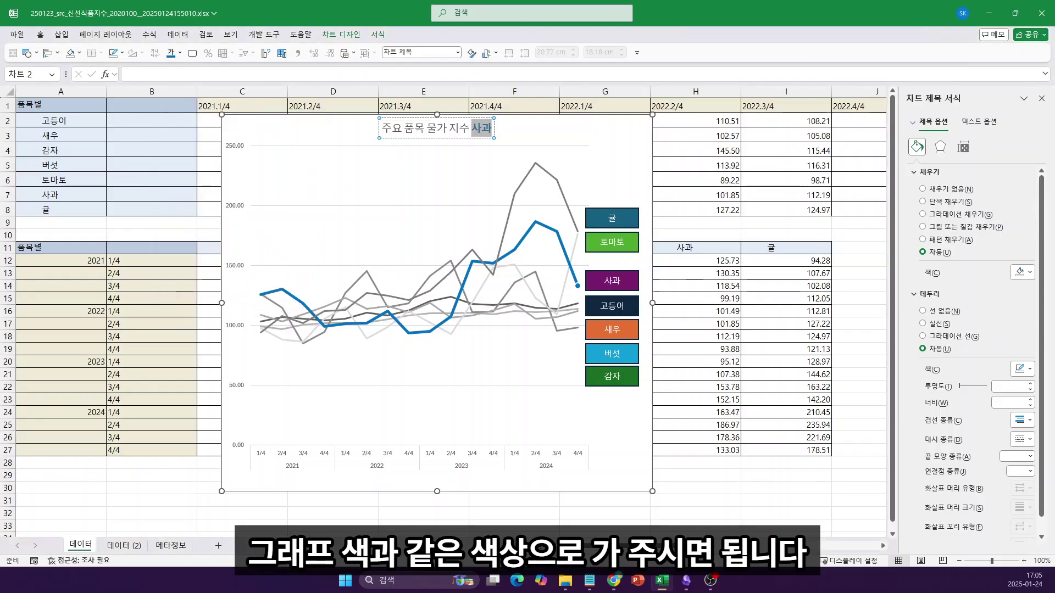
{"action": "key", "text": "ctrl+shift+period"}
{"action": "key", "text": "ctrl+shift+period"}
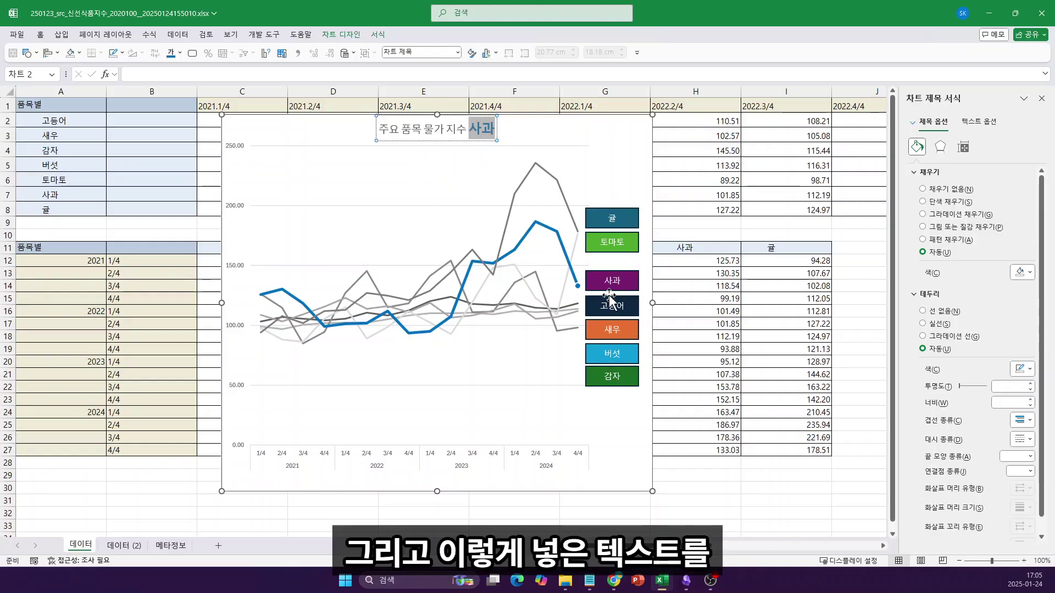
- Remove the fill and the outline from the purple 사과 label beside the chart
{"action": "left_click", "coordinate": [630, 279]}
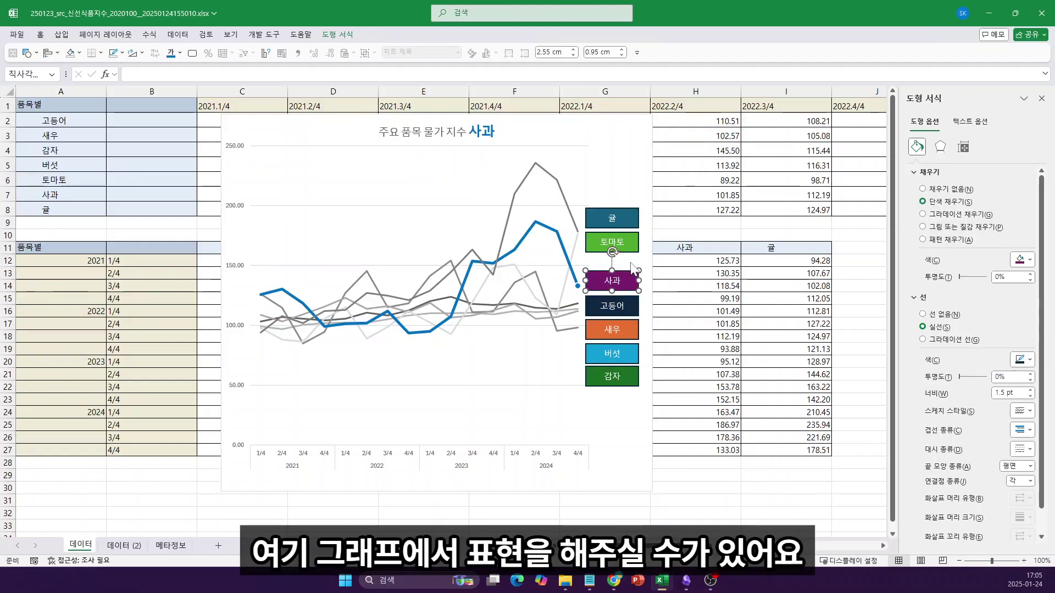
{"action": "key", "text": "alt"}
{"action": "key", "text": "h"}
{"action": "key", "text": "h"}
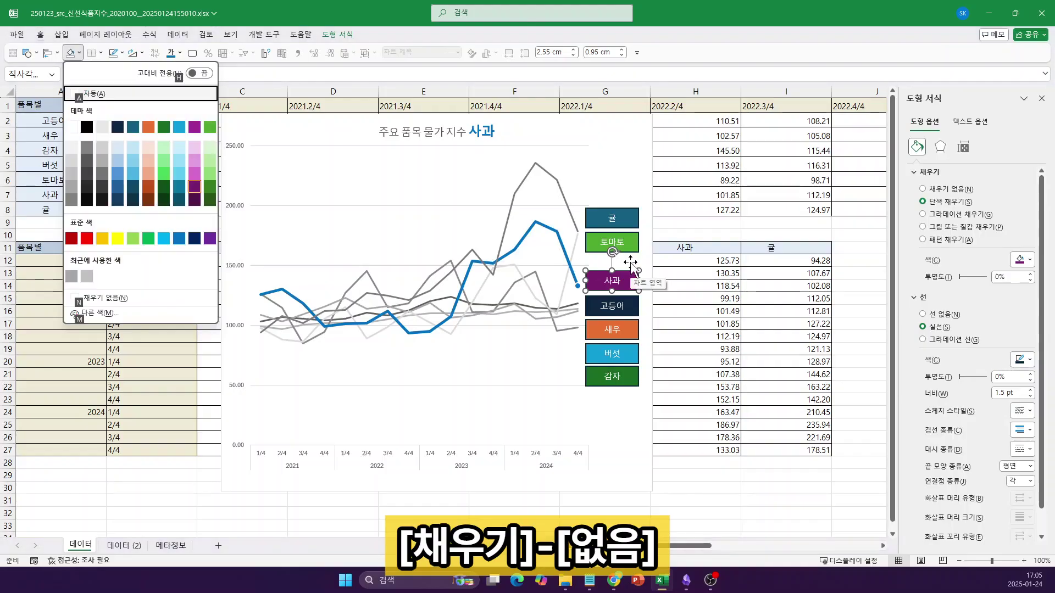
{"action": "key", "text": "n"}
{"action": "key", "text": "alt+h"}
{"action": "key", "text": "s"}
{"action": "key", "text": "o"}
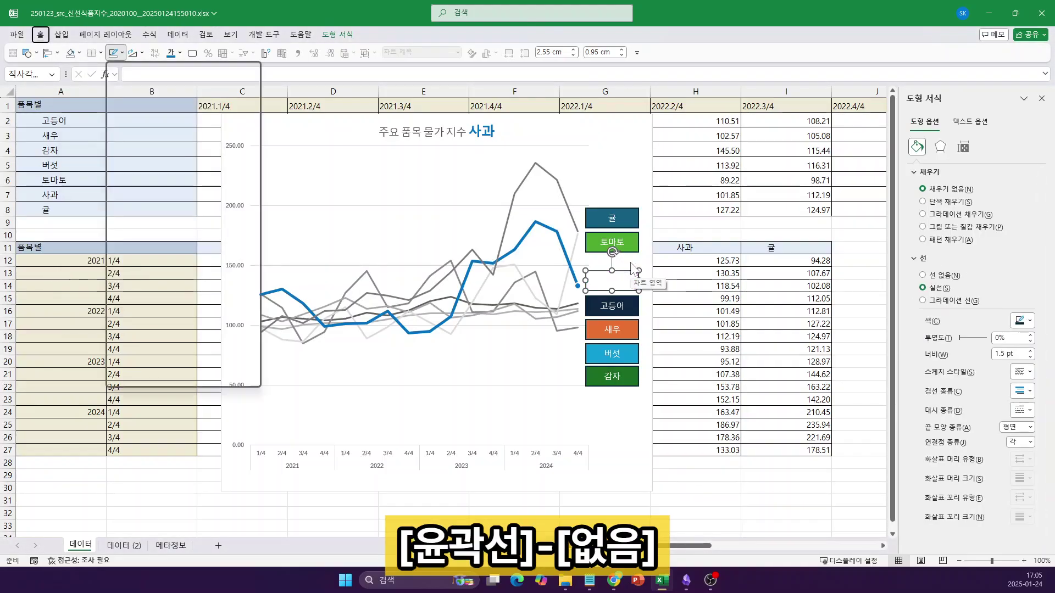
{"action": "key", "text": "n"}
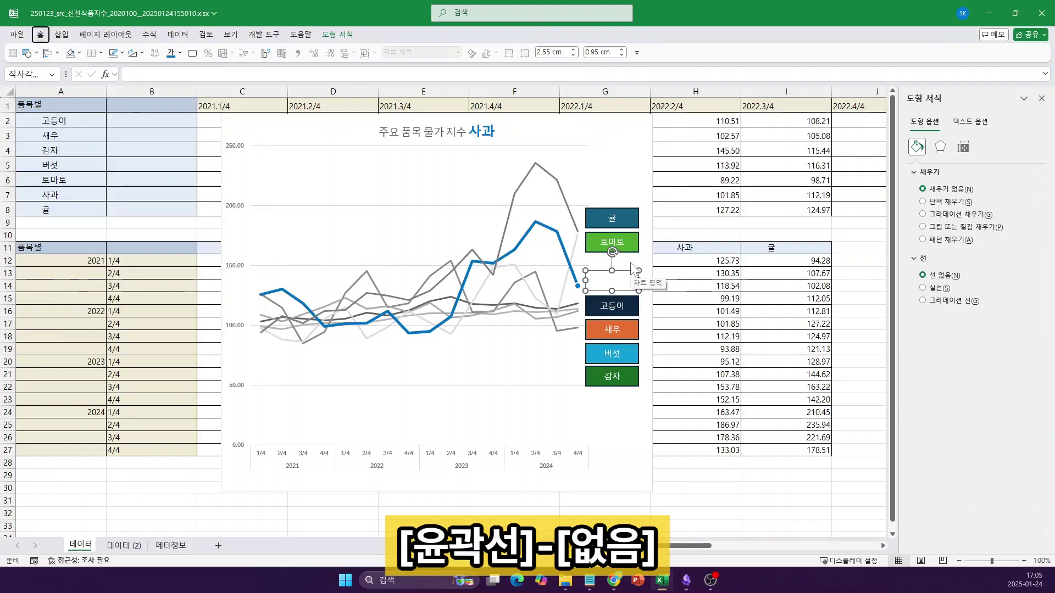
- Make the 사과 label's text bold in the standard blue that matches its line
{"action": "key", "text": "alt"}
{"action": "key", "text": "9"}
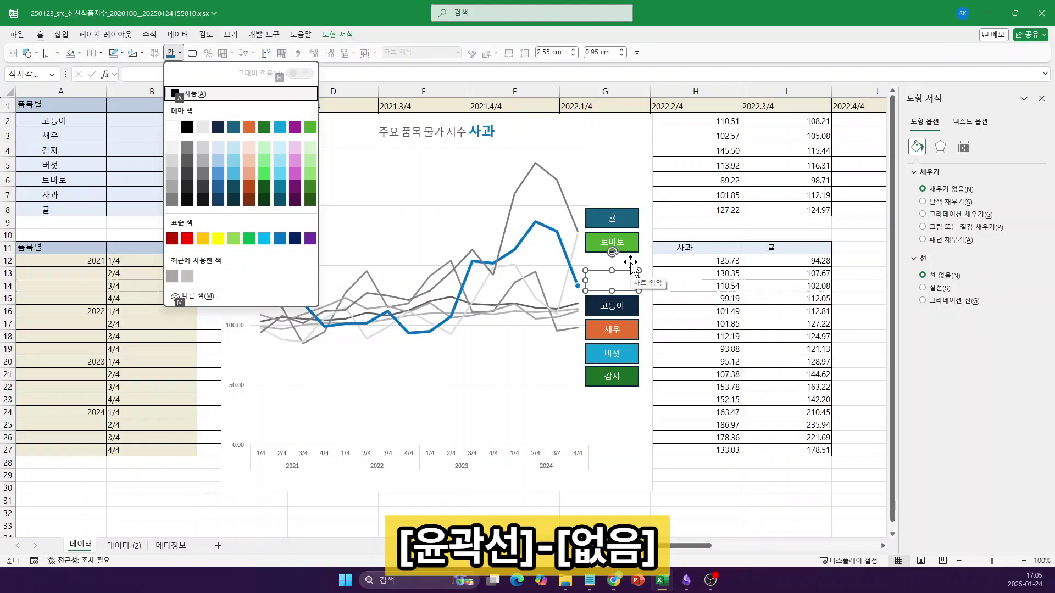
{"action": "key", "text": "Down"}
{"action": "key", "text": "Down"}
{"action": "key", "text": "Down"}
{"action": "key", "text": "Down"}
{"action": "key", "text": "Down"}
{"action": "key", "text": "Down"}
{"action": "key", "text": "Down"}
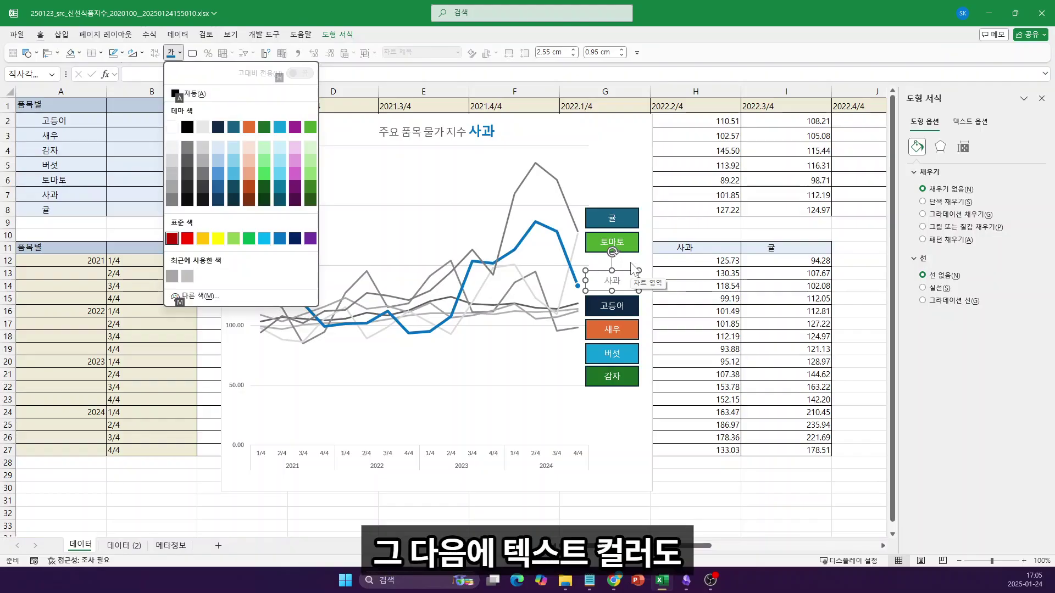
{"action": "key", "text": "Right"}
{"action": "key", "text": "Right"}
{"action": "key", "text": "Return"}
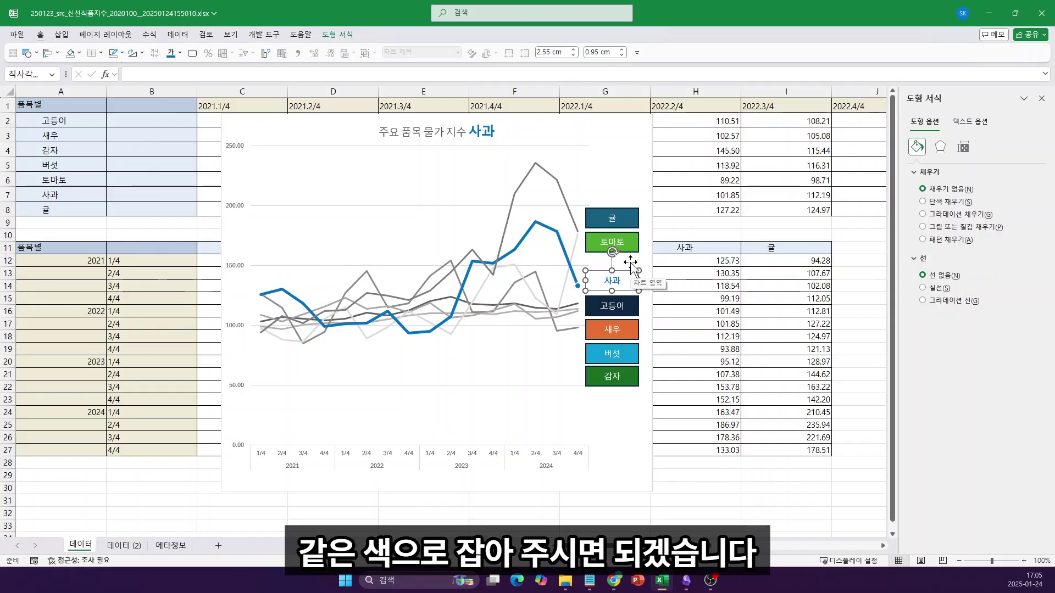
- Narrow the 사과 label box to about 1.44 cm wide
{"action": "key", "text": "shift+Left"}
{"action": "key", "text": "shift+Left"}
{"action": "key", "text": "shift+Left"}
{"action": "key", "text": "shift+Left"}
{"action": "key", "text": "shift+Left"}
{"action": "key", "text": "shift+Left"}
{"action": "key", "text": "shift+Left"}
{"action": "key", "text": "shift+Left"}
{"action": "key", "text": "shift+Left"}
{"action": "key", "text": "shift+Left"}
{"action": "key", "text": "shift+Left"}
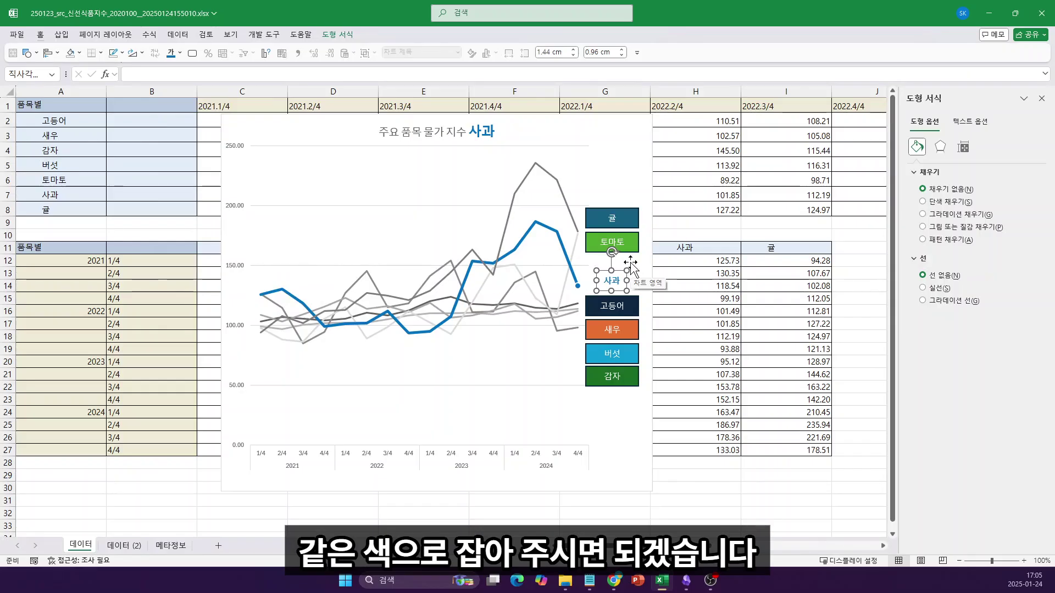
- Nudge the 사과 label so its text sits directly beside the blue line's end marker
{"action": "key", "text": "Left"}
{"action": "key", "text": "Left"}
{"action": "key", "text": "Left"}
{"action": "key", "text": "Left"}
{"action": "key", "text": "Down"}
{"action": "key", "text": "Down"}
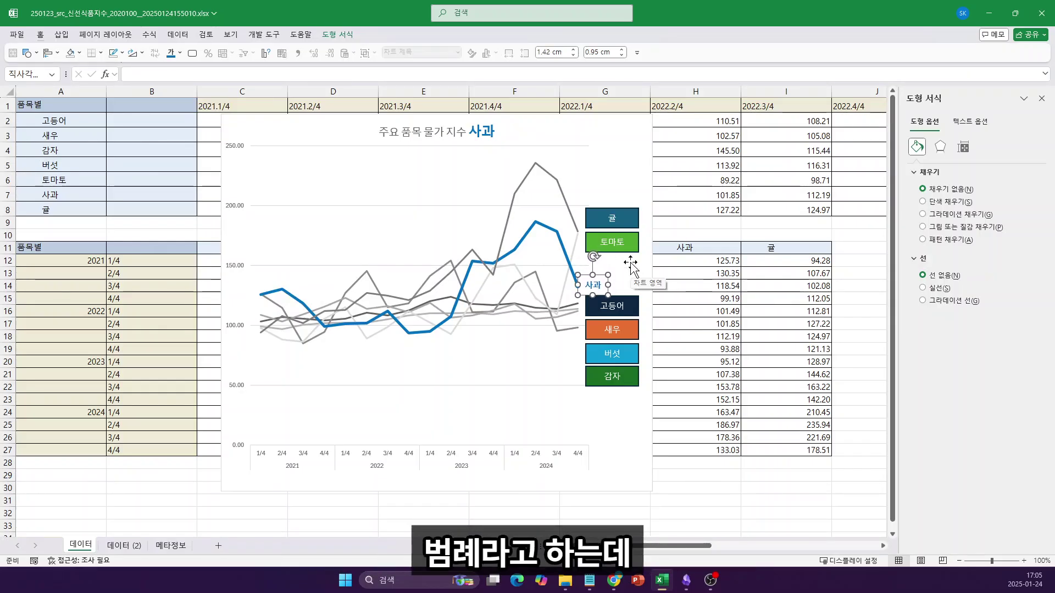
{"action": "key", "text": "Left"}
{"action": "key", "text": "Left"}
{"action": "key", "text": "Left"}
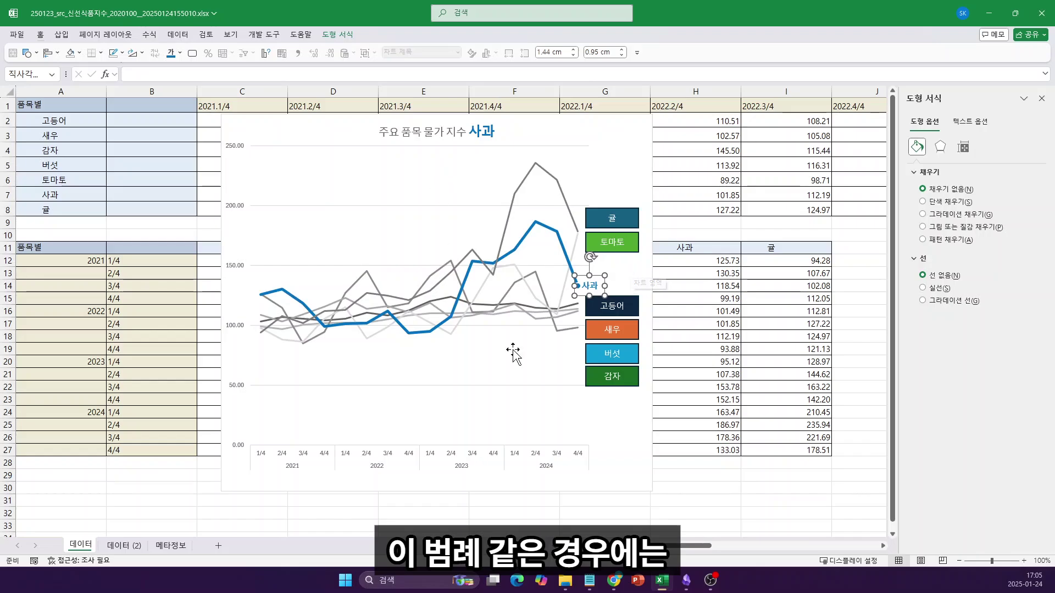
- Set the text of the 귤, 토마토, 고등어, 새우, 버섯 and 감자 labels to dark grey
{"action": "left_click", "coordinate": [612, 217]}
{"action": "left_click", "coordinate": [626, 242], "text": "shift"}
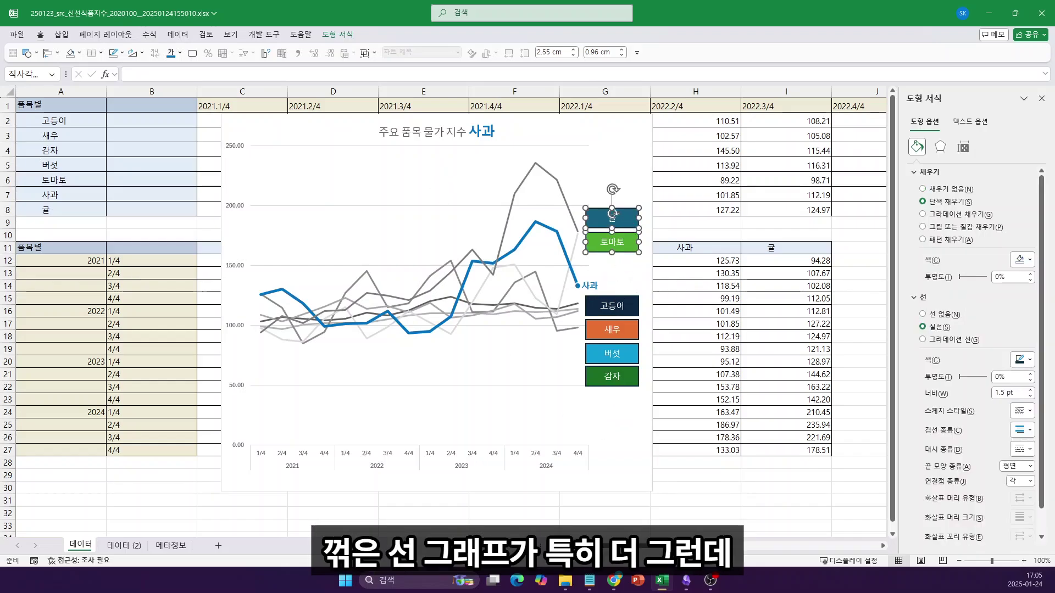
{"action": "left_click", "coordinate": [612, 306], "text": "shift"}
{"action": "left_click", "coordinate": [611, 329], "text": "shift"}
{"action": "left_click", "coordinate": [611, 353], "text": "shift"}
{"action": "left_click", "coordinate": [612, 376], "text": "shift"}
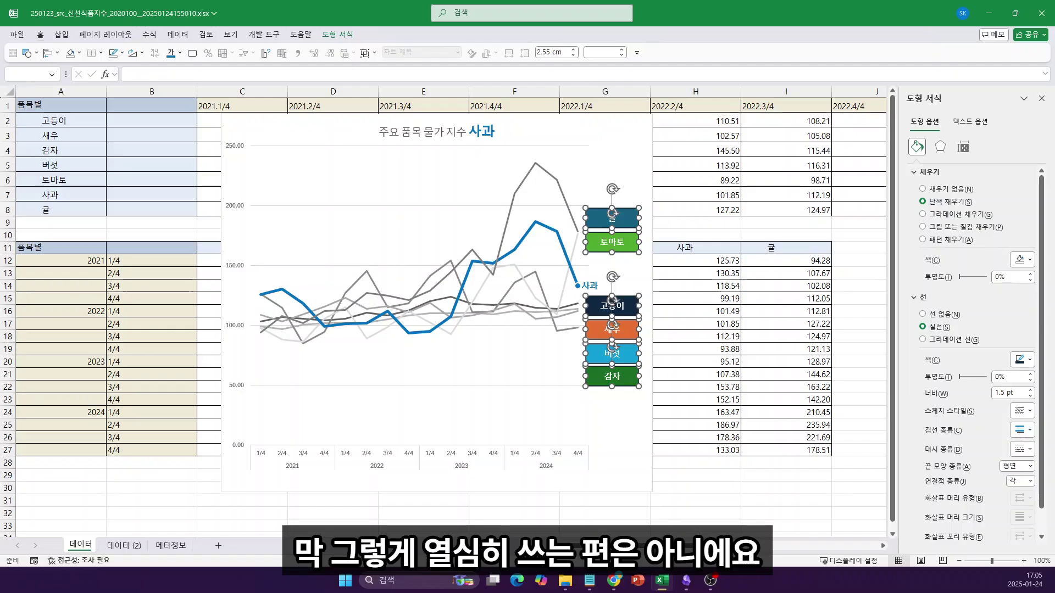
{"action": "key", "text": "alt"}
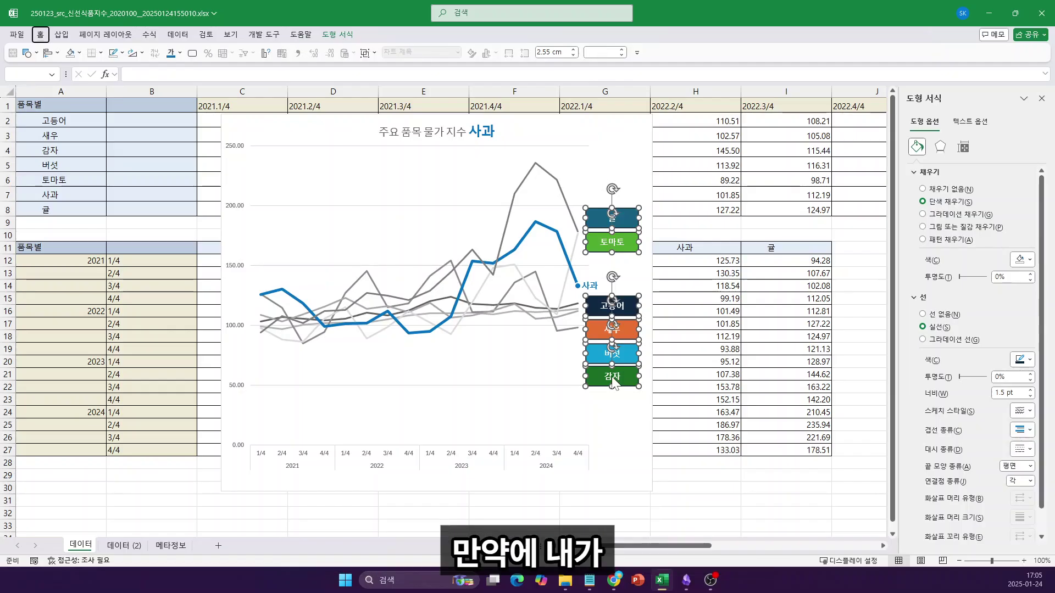
{"action": "key", "text": "9"}
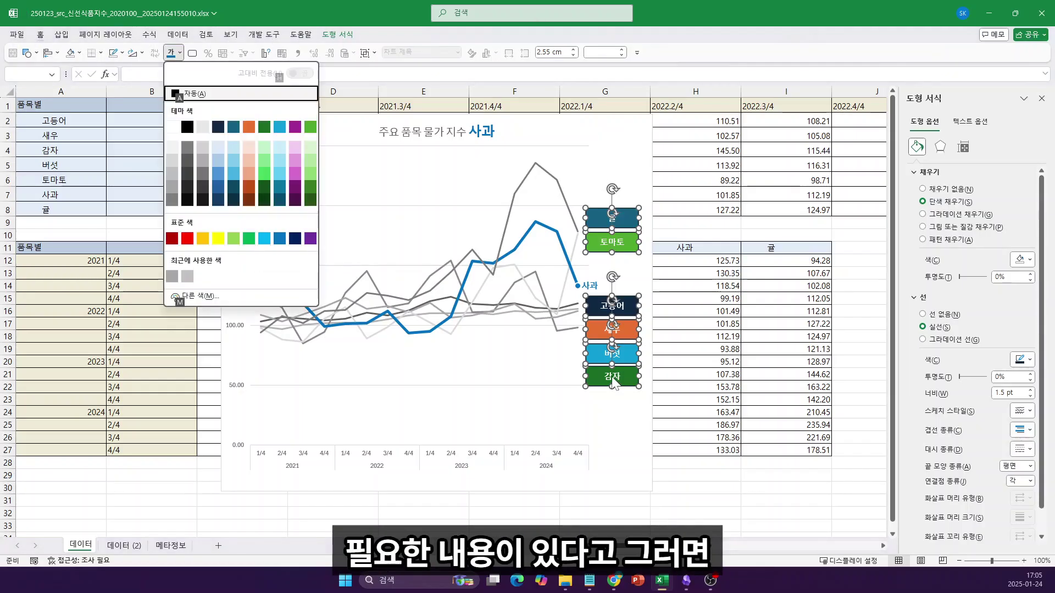
{"action": "key", "text": "Down"}
{"action": "key", "text": "Down"}
{"action": "key", "text": "Down"}
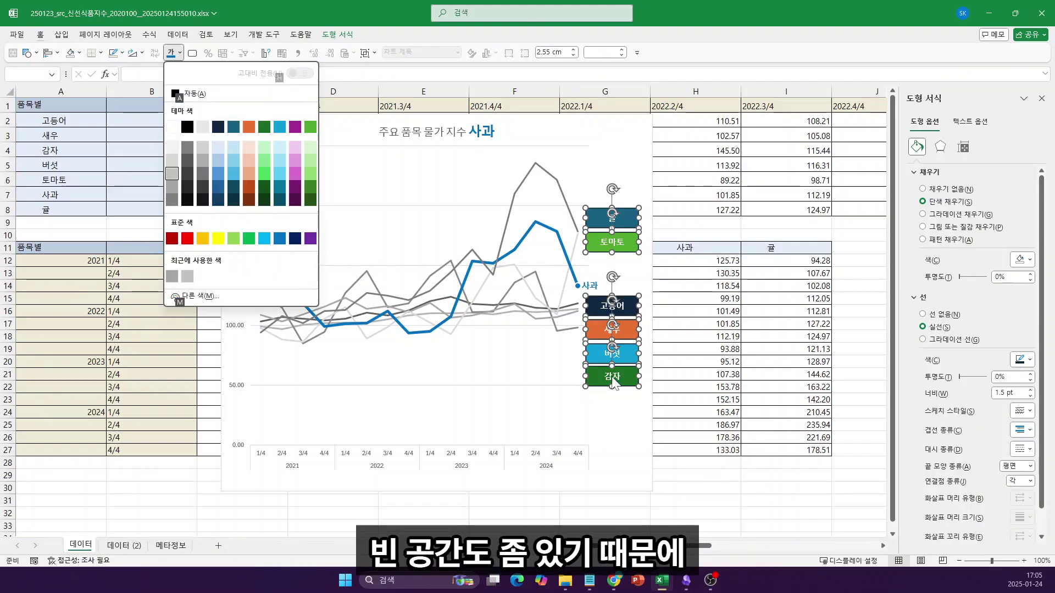
{"action": "key", "text": "Right"}
{"action": "key", "text": "Return"}
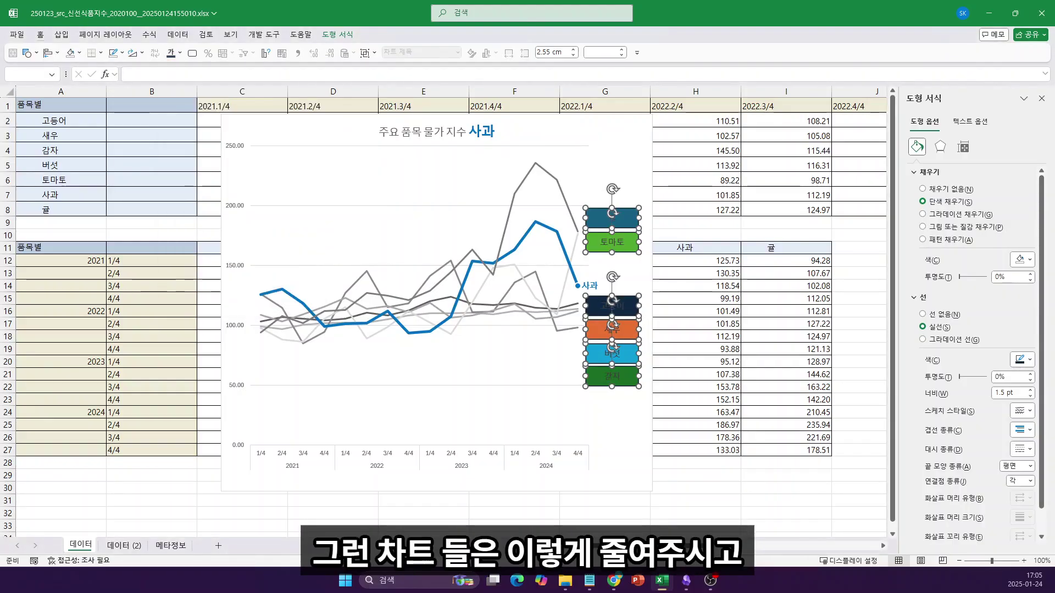
- Remove the fill and the outline from the six selected labels
{"action": "key", "text": "alt+4"}
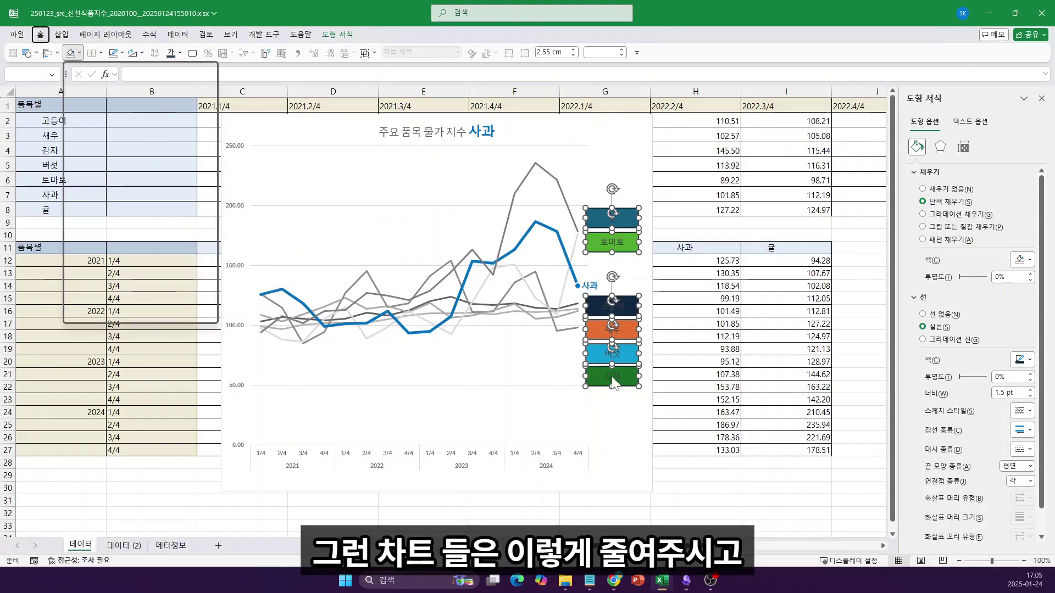
{"action": "key", "text": "n"}
{"action": "key", "text": "alt+6"}
{"action": "key", "text": "n"}
- Narrow the six label boxes to about 1.74 cm wide and nudge them closer to the line ends
{"action": "key", "text": "Down"}
{"action": "key", "text": "Down"}
{"action": "key", "text": "Down"}
{"action": "key", "text": "Down"}
{"action": "key", "text": "Down"}
{"action": "key", "text": "Down"}
{"action": "key", "text": "Down"}
{"action": "key", "text": "Down"}
{"action": "key", "text": "Down"}
{"action": "key", "text": "Down"}
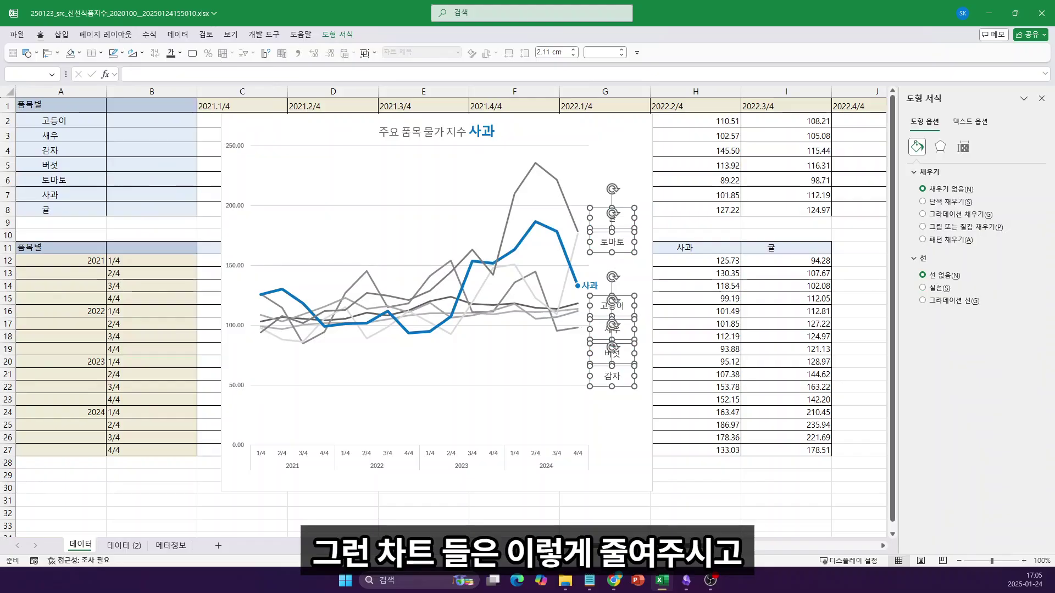
{"action": "key", "text": "Up"}
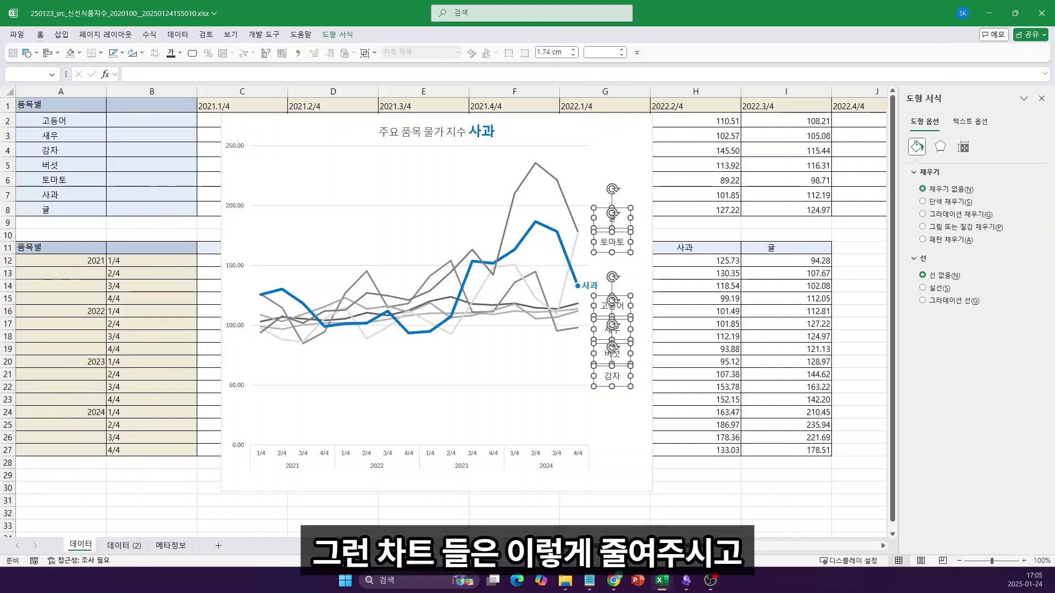
{"action": "key", "text": "Down"}
{"action": "key", "text": "Down"}
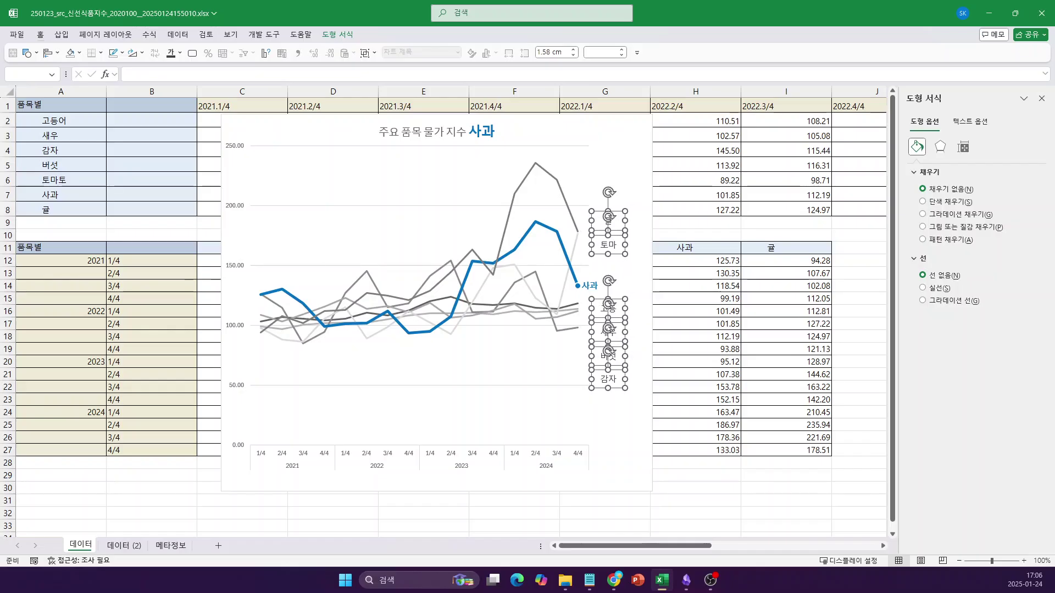
{"action": "key", "text": "Up"}
{"action": "key", "text": "Up"}
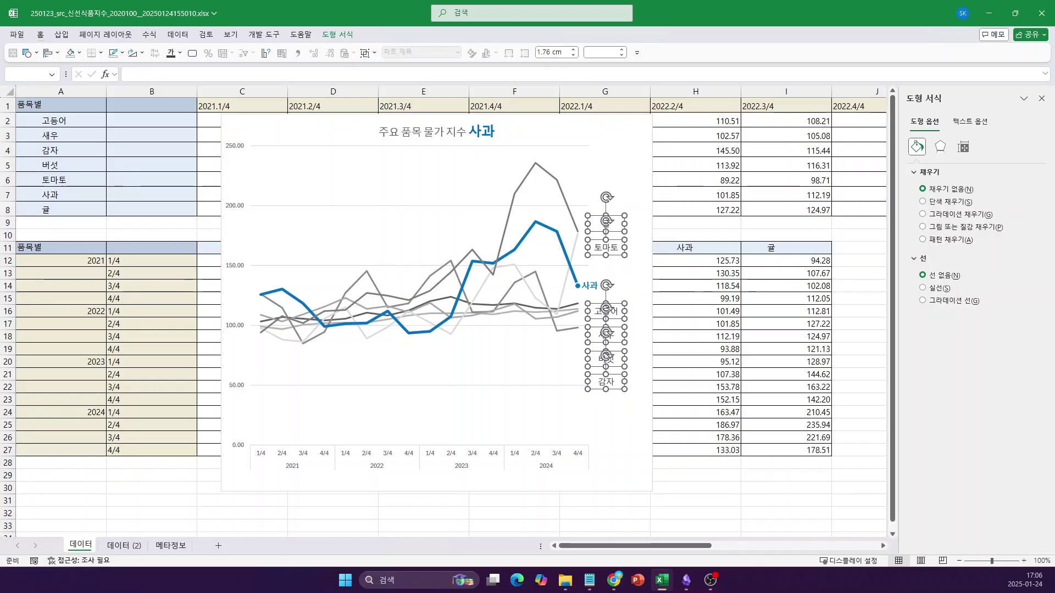
{"action": "key", "text": "Down"}
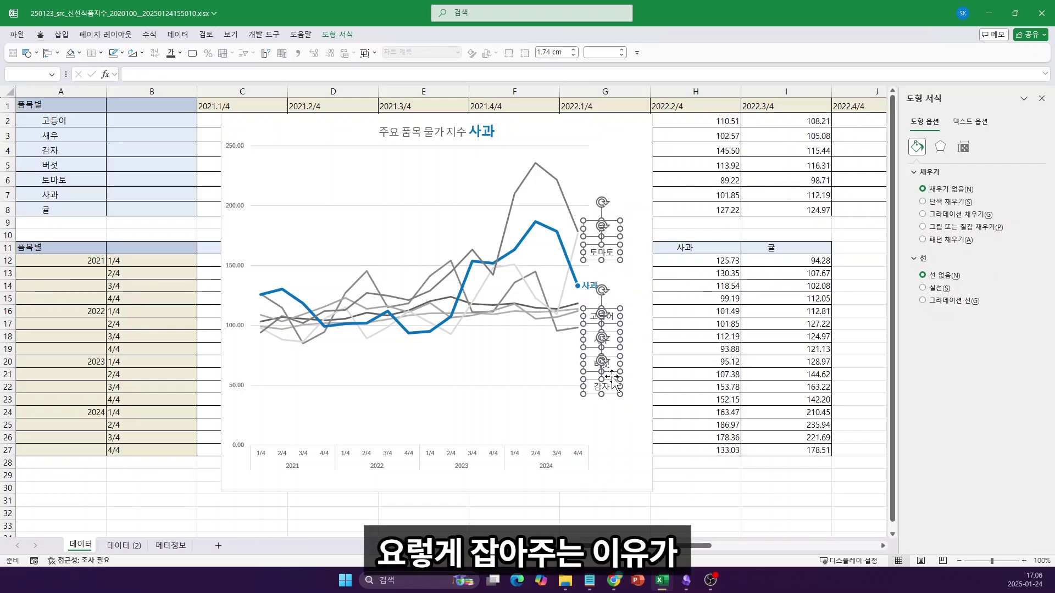
{"action": "left_click", "coordinate": [706, 220]}
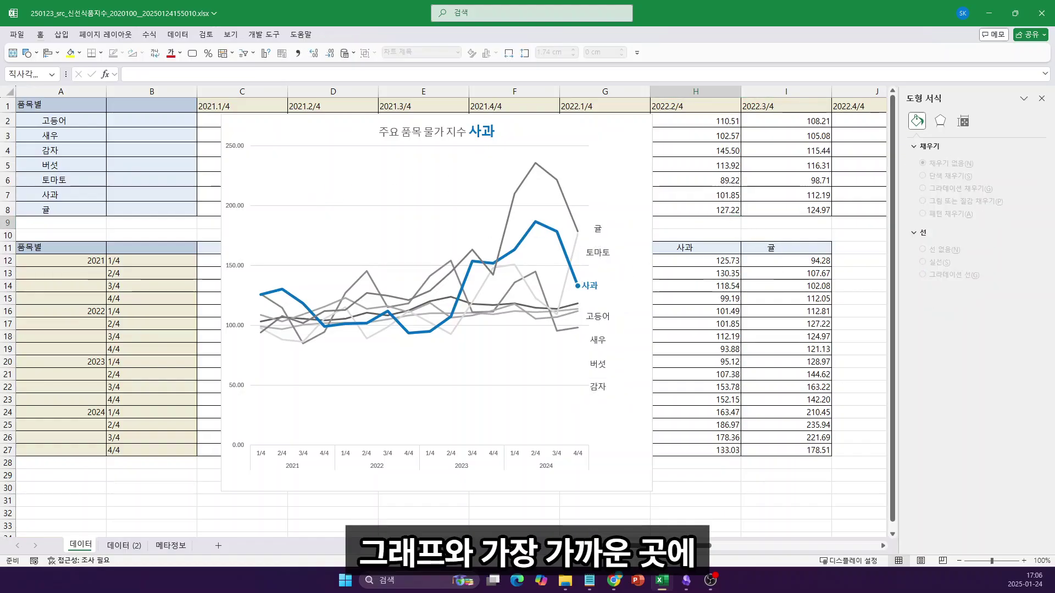
- Move the 토마토 label up directly beneath 귤 and the 고등어 label up beneath 사과, beside its line's end
{"action": "left_click", "coordinate": [604, 258]}
{"action": "left_click_drag", "start_coordinate": [600, 252], "coordinate": [600, 248]}
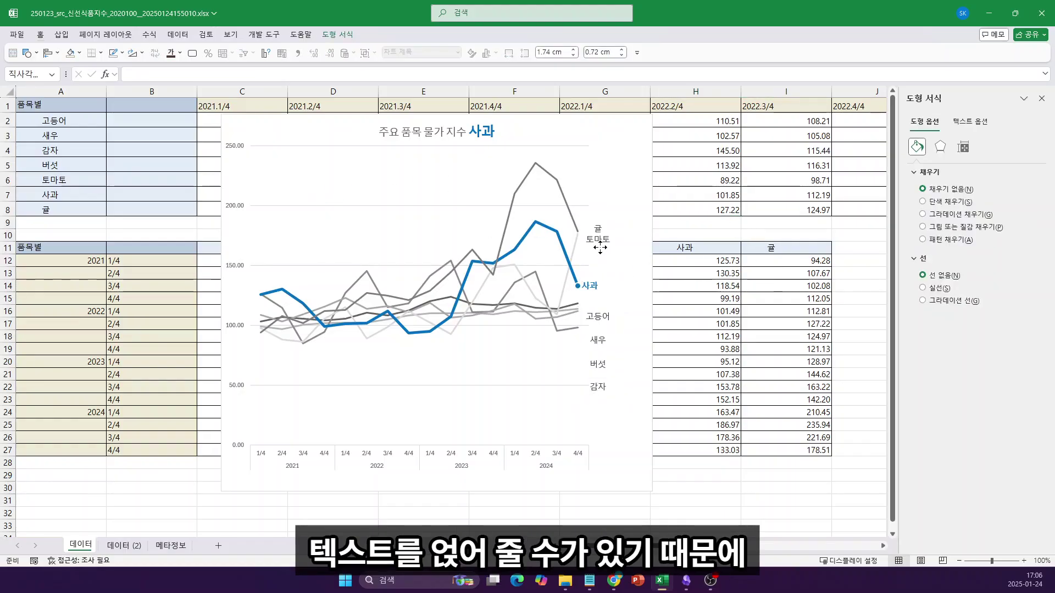
{"action": "left_click", "coordinate": [605, 324]}
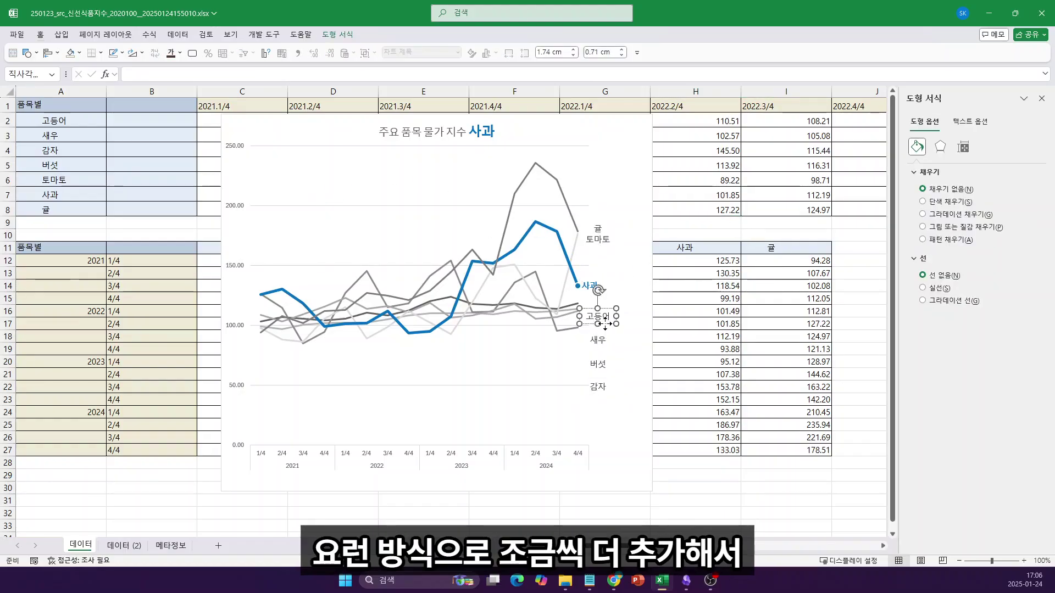
{"action": "left_click_drag", "start_coordinate": [605, 324], "coordinate": [603, 310]}
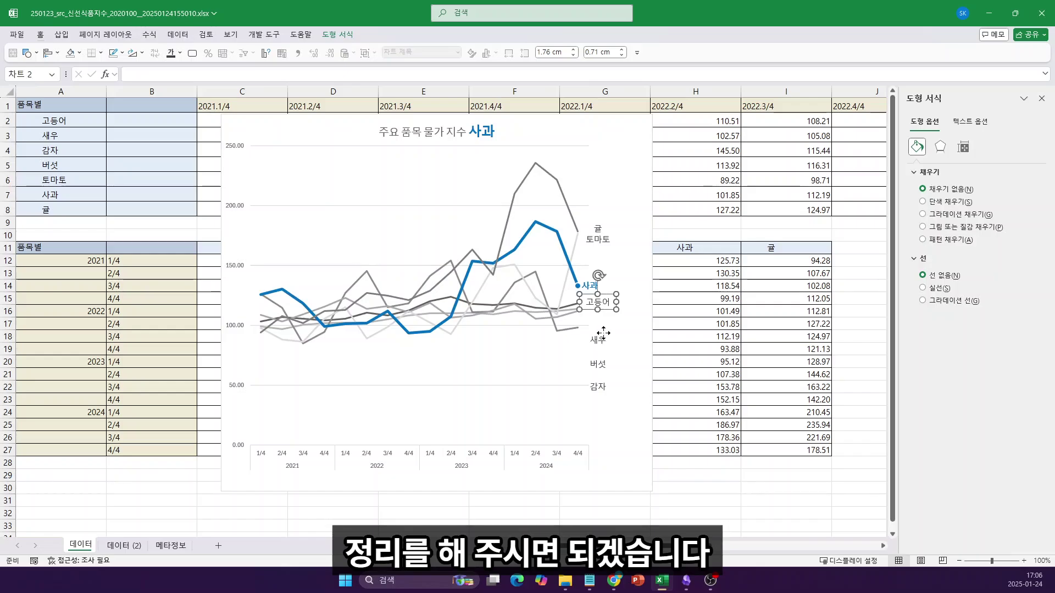
- Move the 새우, 버섯 and 감자 labels up so they stack closely beneath 고등어 beside the line ends
{"action": "left_click", "coordinate": [599, 340]}
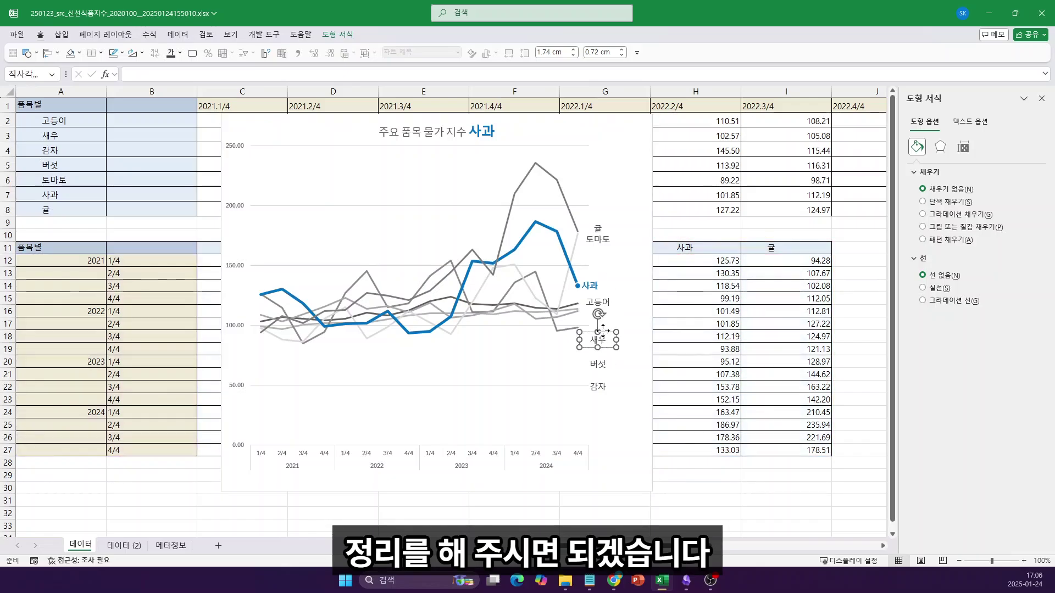
{"action": "left_click_drag", "start_coordinate": [603, 331], "coordinate": [604, 321]}
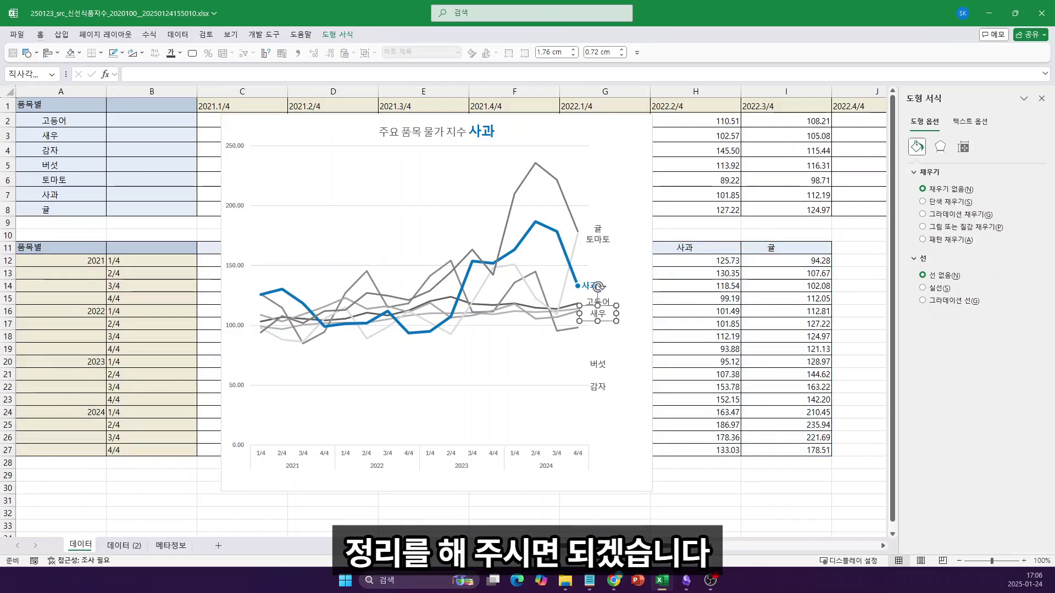
{"action": "left_click_drag", "start_coordinate": [598, 363], "coordinate": [602, 340]}
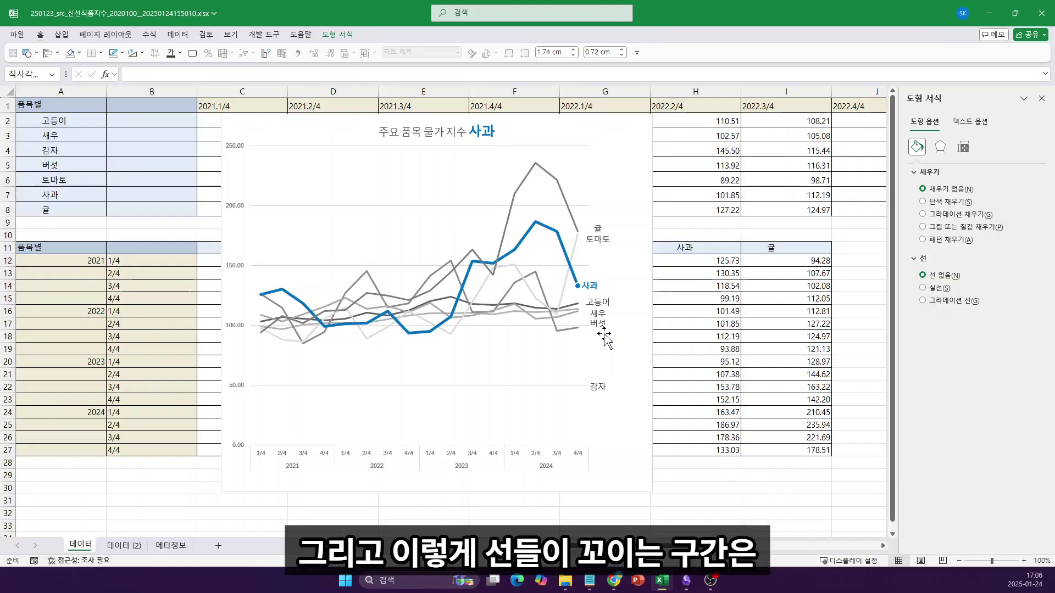
{"action": "left_click", "coordinate": [599, 387]}
{"action": "left_click_drag", "start_coordinate": [603, 389], "coordinate": [606, 341]}
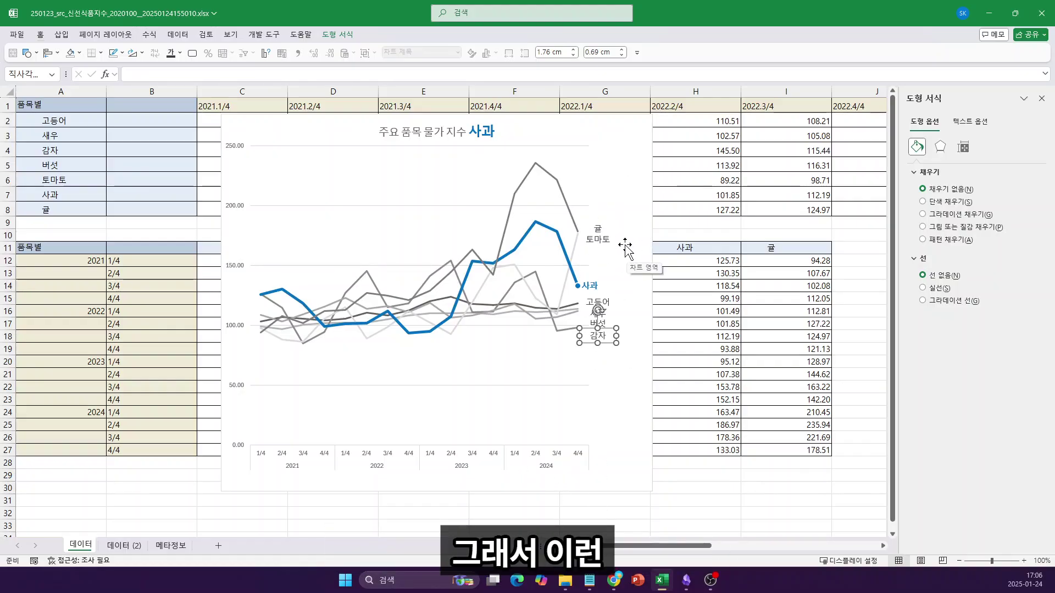
{"action": "left_click", "coordinate": [621, 271]}
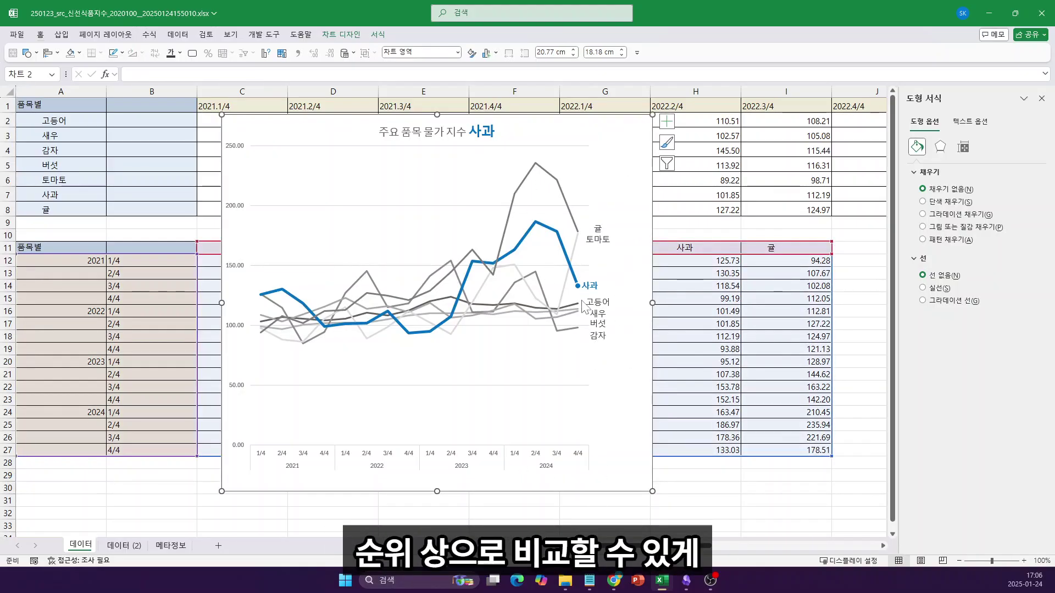
- Give the last data point of the 귤 line a built-in circular marker
{"action": "left_click", "coordinate": [582, 239]}
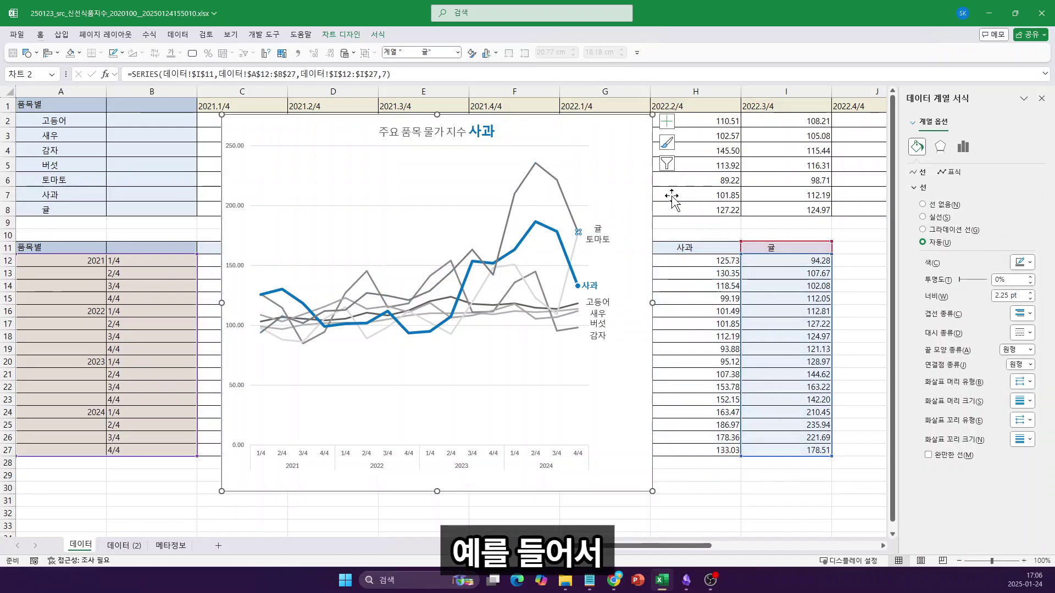
{"action": "left_click", "coordinate": [950, 172]}
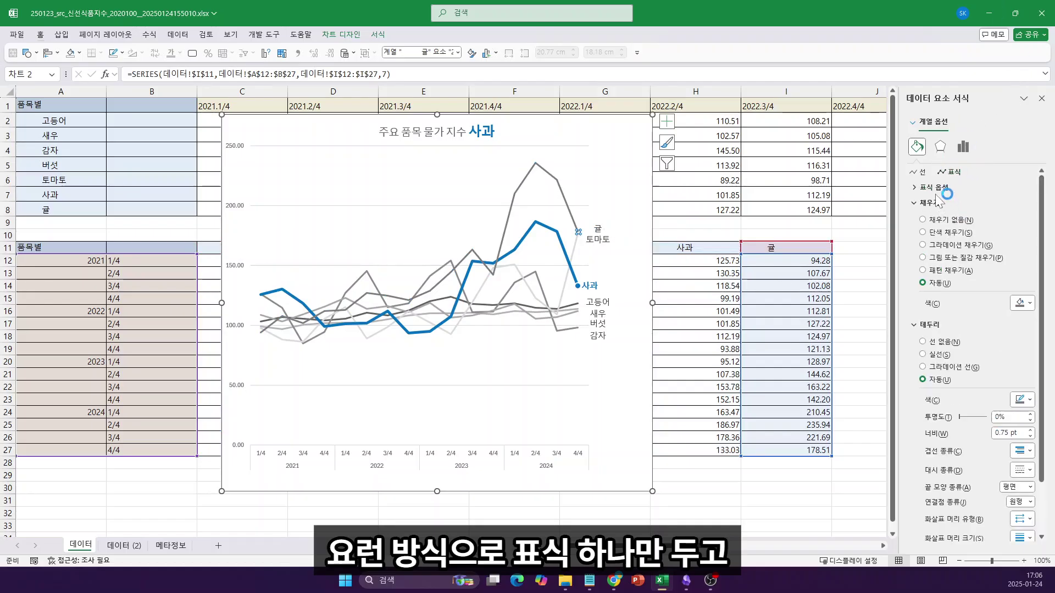
{"action": "left_click", "coordinate": [937, 188]}
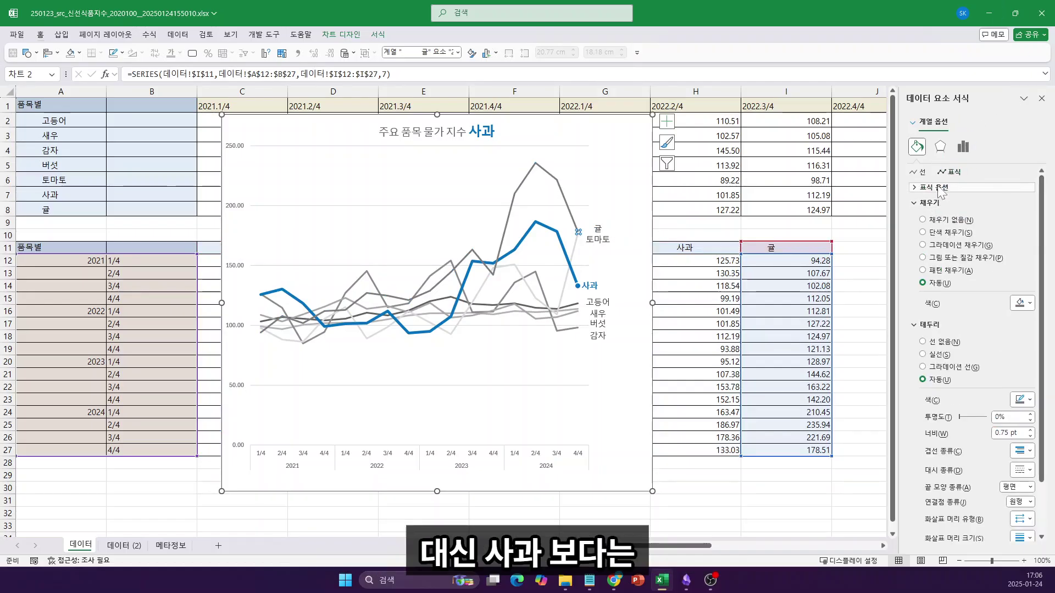
{"action": "left_click", "coordinate": [923, 228]}
{"action": "left_click", "coordinate": [959, 244]}
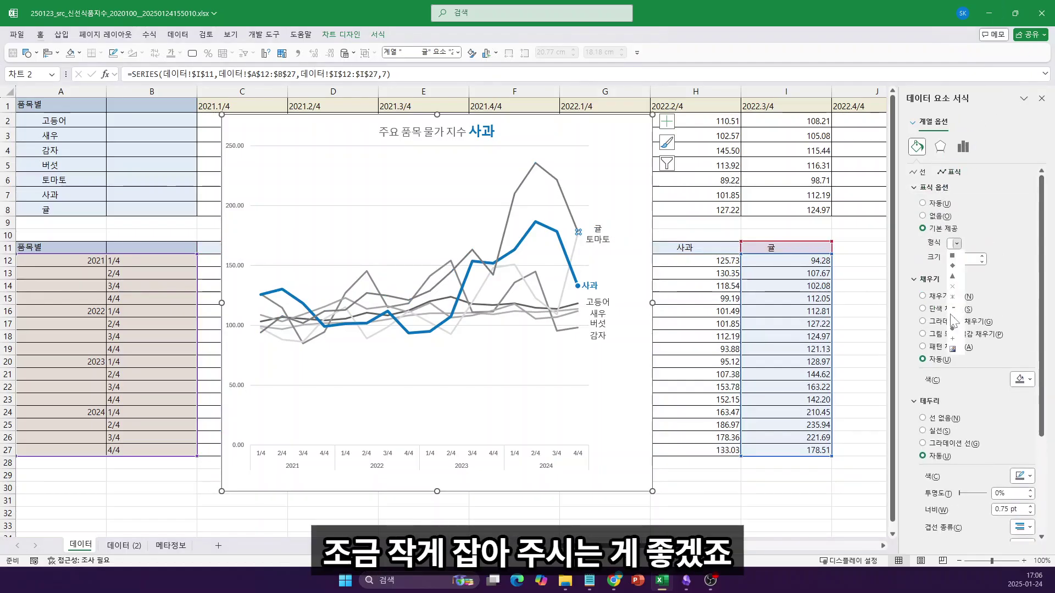
{"action": "left_click", "coordinate": [963, 269]}
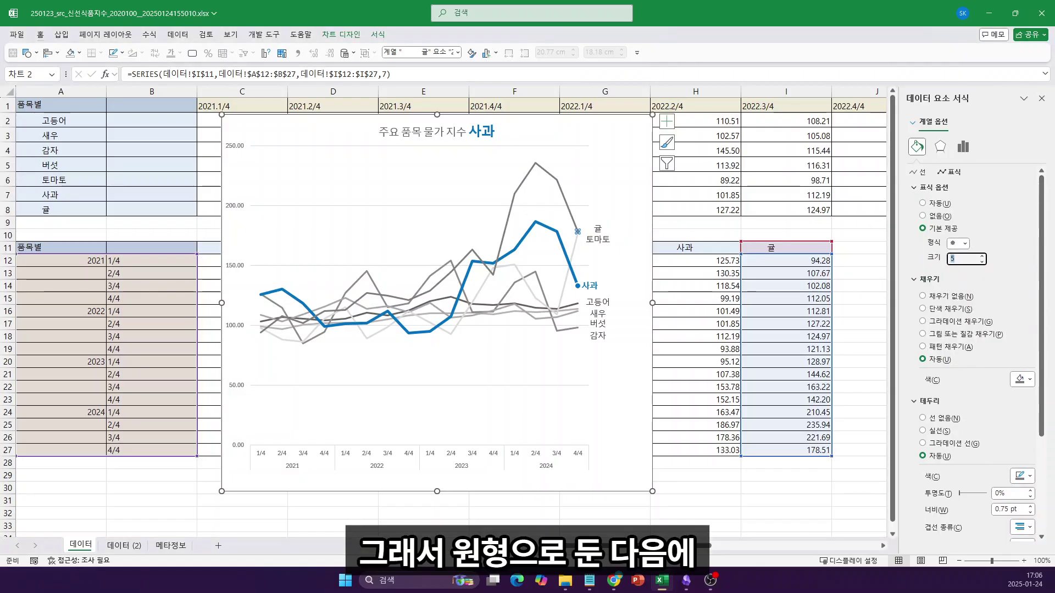
- Apply a solid dark grey fill to the 귤 end marker and open its transparency value for editing
{"action": "left_click", "coordinate": [923, 309]}
{"action": "left_click", "coordinate": [1023, 379]}
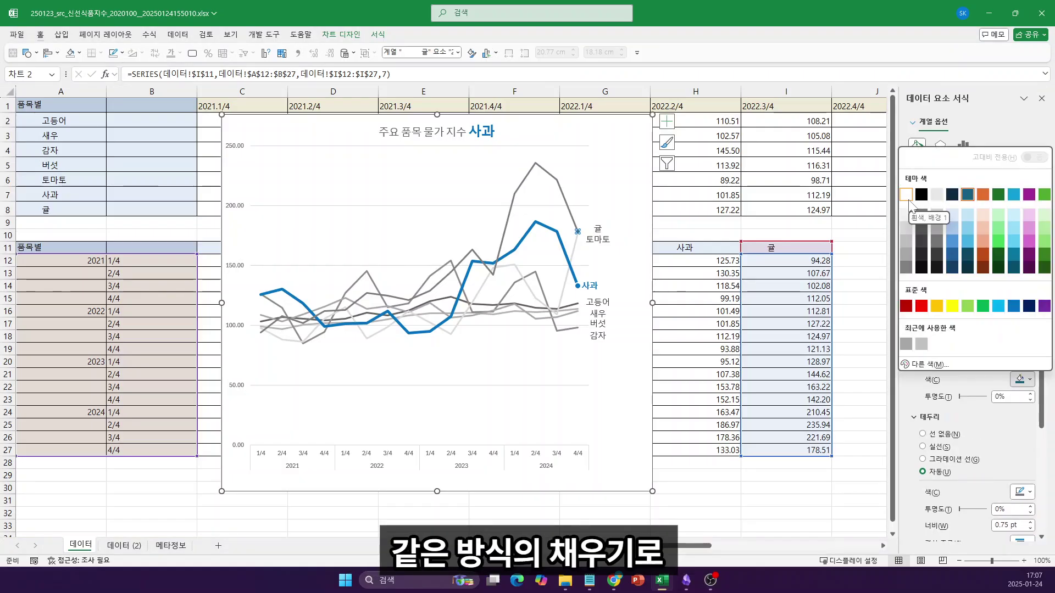
{"action": "left_click", "coordinate": [922, 230]}
{"action": "left_click", "coordinate": [1008, 397]}
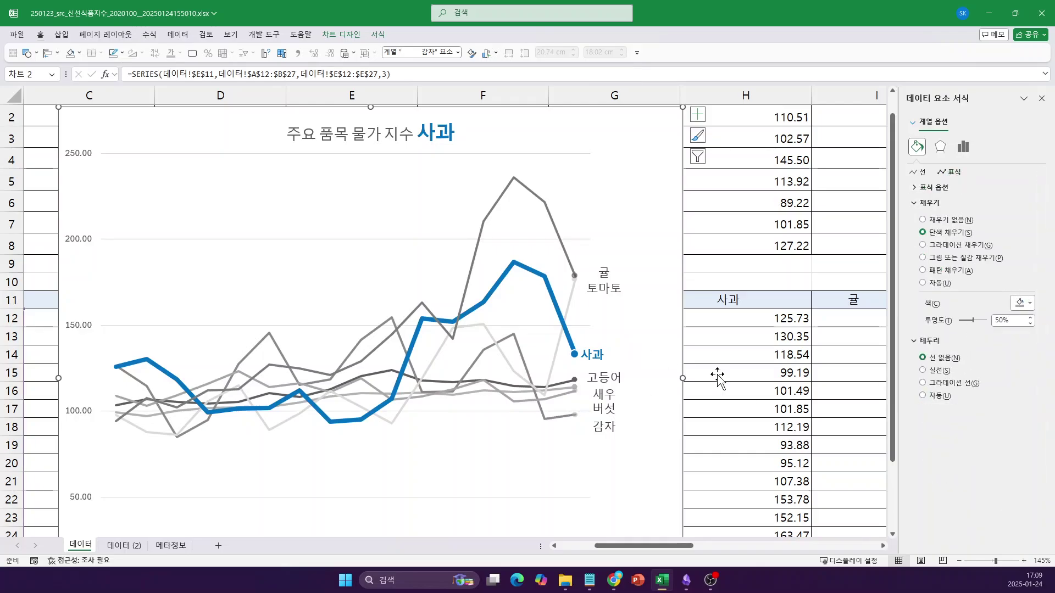
- Lighten the text of the 귤, 토마토, 고등어, 새우, 버섯 and 감자 labels to a paler grey, leaving 사과 out
{"action": "left_click", "coordinate": [641, 367]}
{"action": "scroll", "coordinate": [632, 300], "scroll_direction": "down", "scroll_amount": 2, "text": "ctrl"}
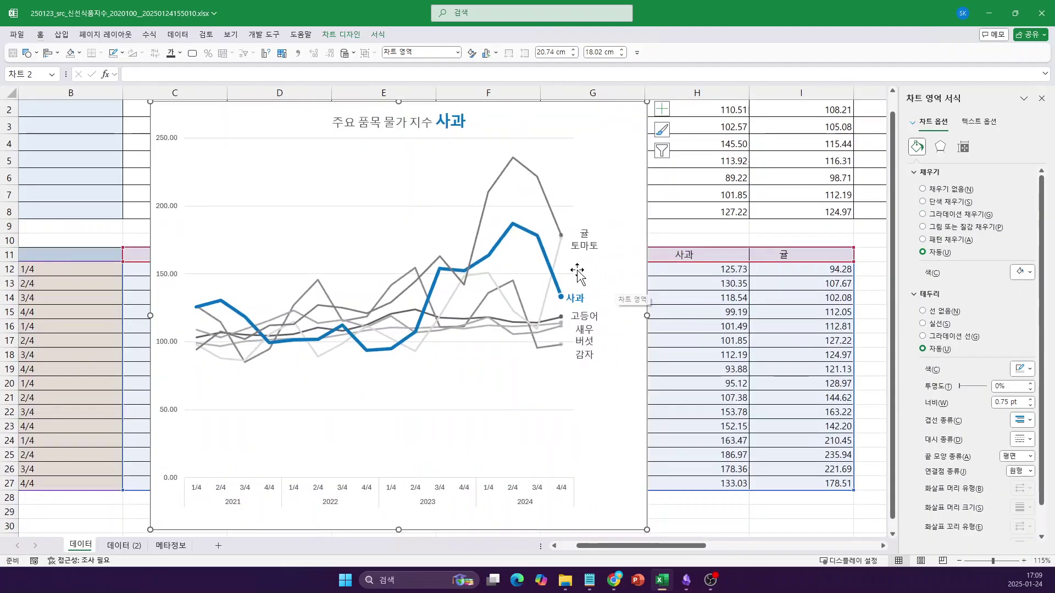
{"action": "left_click", "coordinate": [581, 233]}
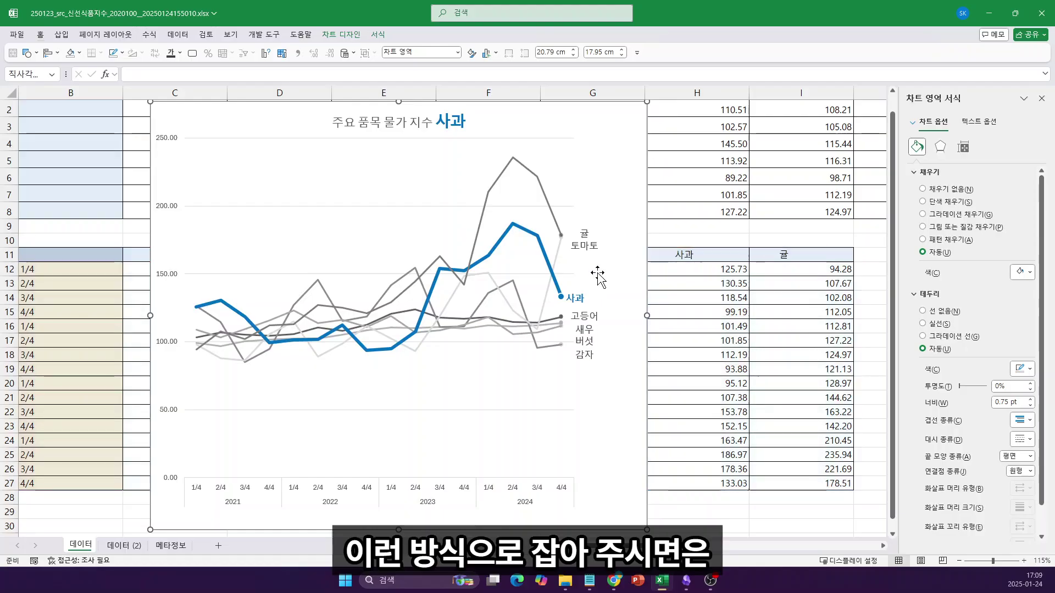
{"action": "left_click", "coordinate": [584, 246], "text": "shift"}
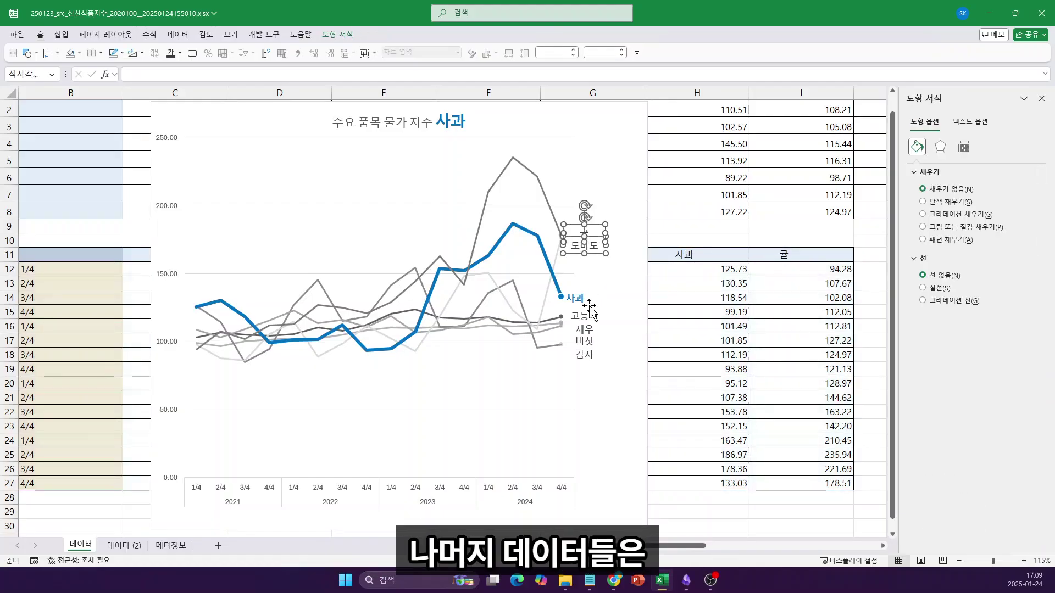
{"action": "left_click", "coordinate": [574, 298], "text": "shift"}
{"action": "left_click", "coordinate": [584, 316], "text": "shift"}
{"action": "left_click", "coordinate": [584, 329], "text": "shift"}
{"action": "left_click", "coordinate": [584, 340], "text": "shift"}
{"action": "left_click", "coordinate": [588, 354], "text": "shift"}
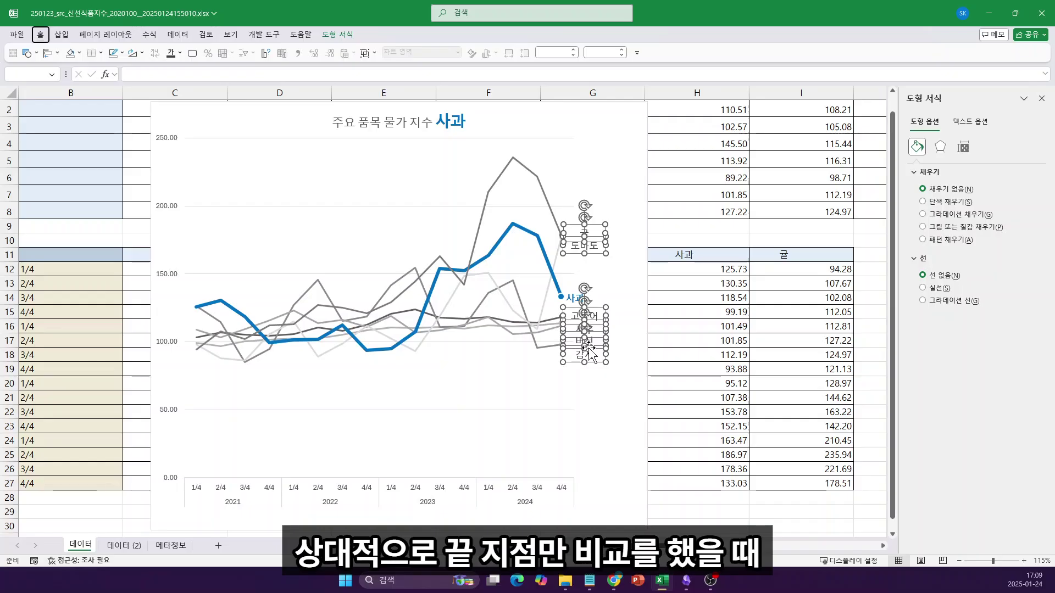
{"action": "key", "text": "alt+6"}
{"action": "key", "text": "Escape"}
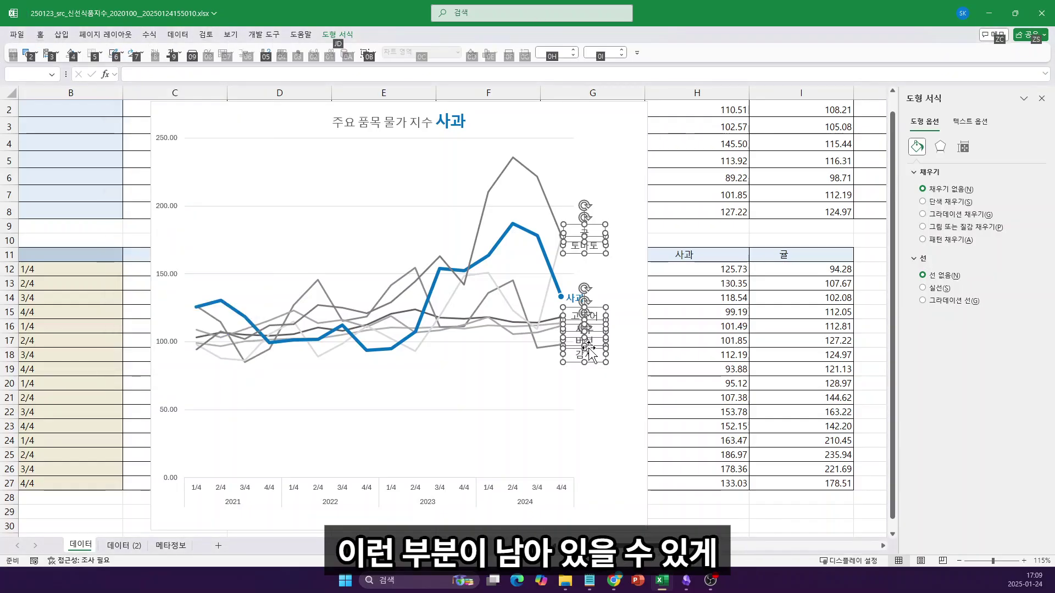
{"action": "key", "text": "9"}
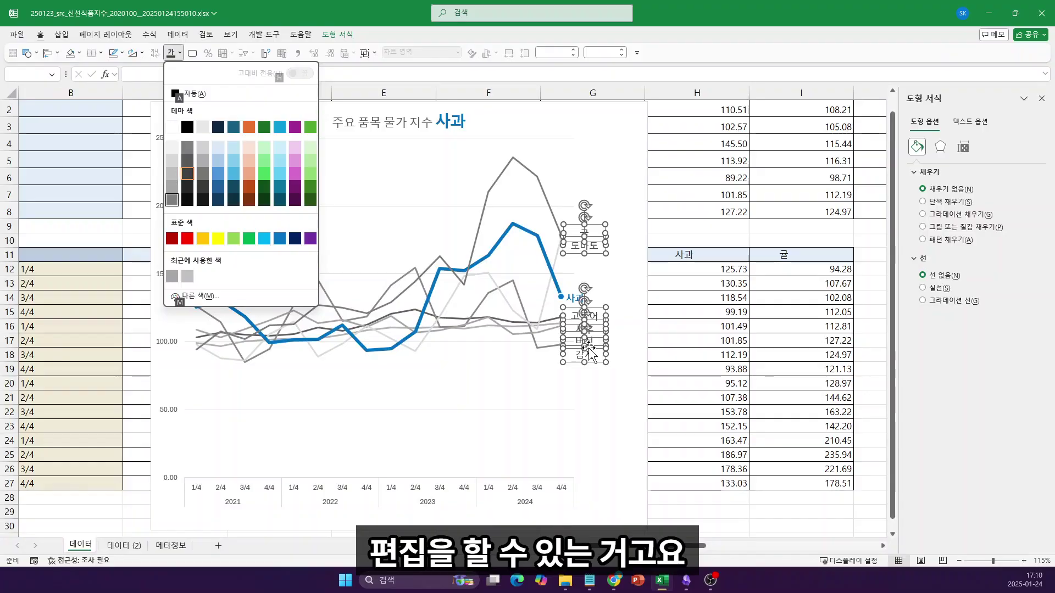
{"action": "key", "text": "Down"}
{"action": "key", "text": "Escape"}
{"action": "key", "text": "Escape"}
{"action": "key", "text": "Escape"}
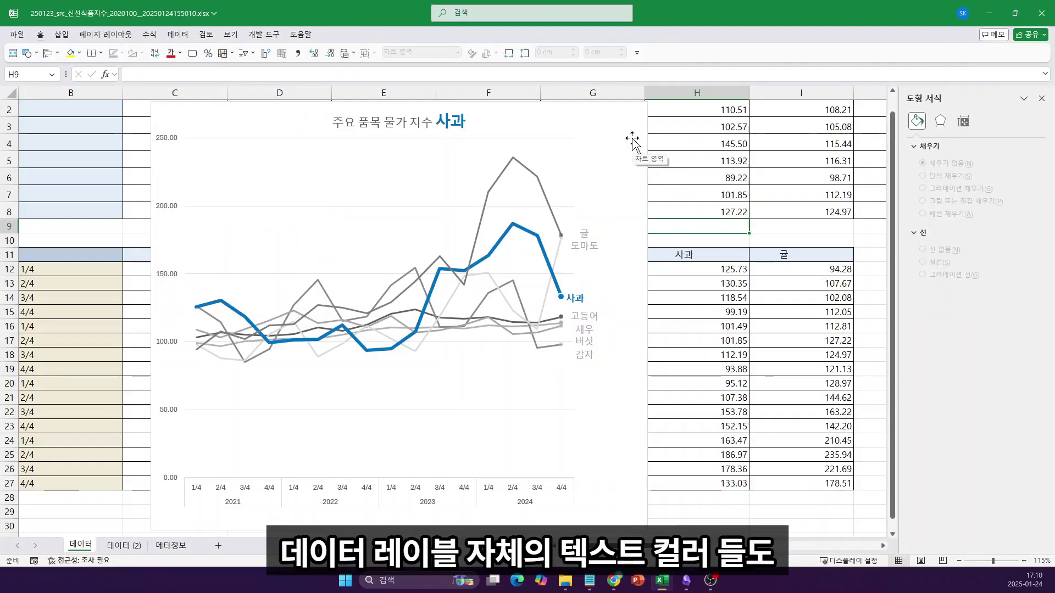